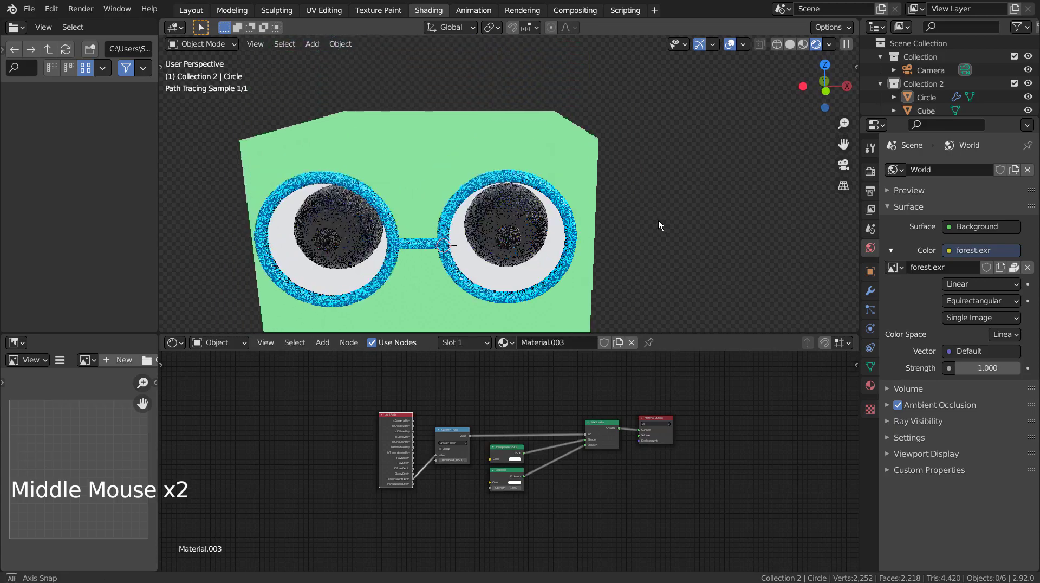
Step: Orbit the rendered scene back to a frontal view of the cube head's face
scroll(665, 209, "down", 3)
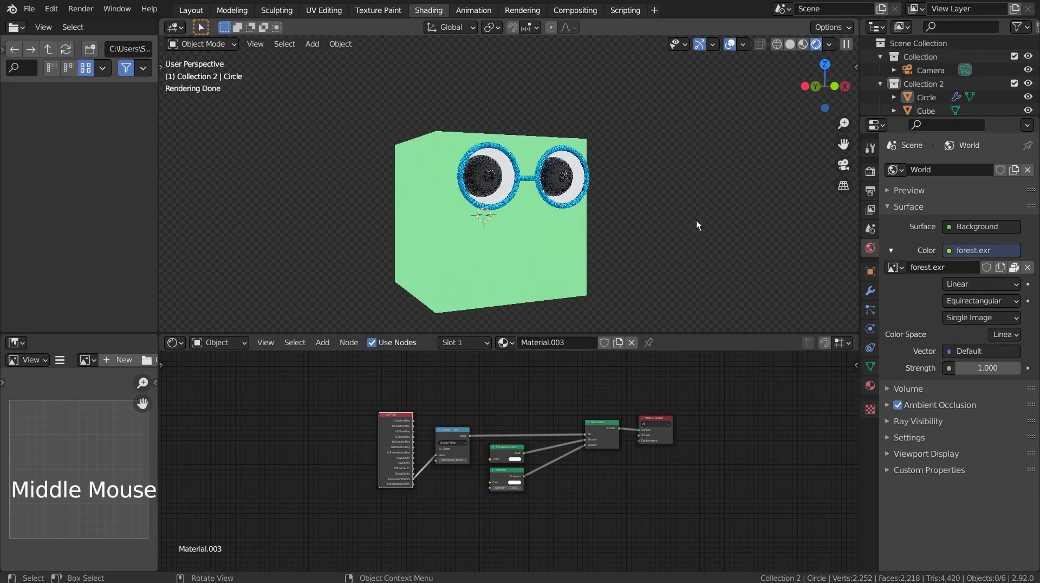
middle_click_drag(688, 219, 664, 221)
middle_click(665, 222)
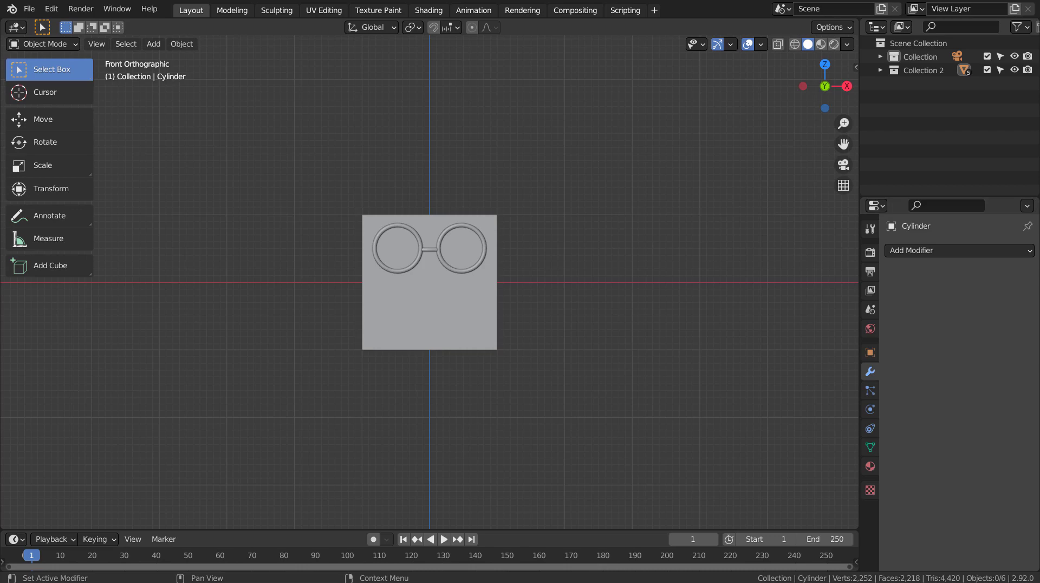
Step: Switch the viewport to Material Preview to see the green head and blue glasses
left_click(684, 242)
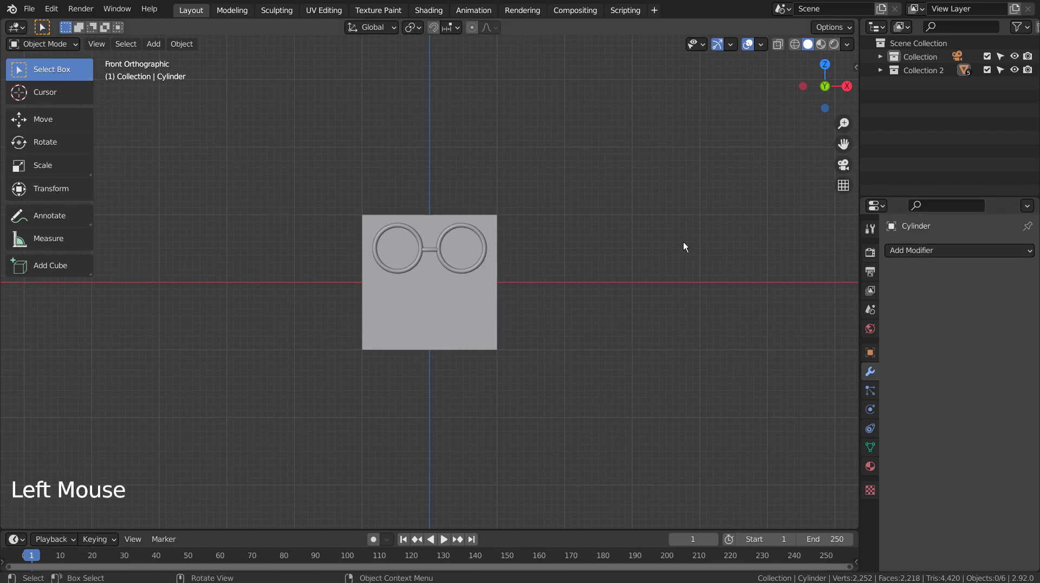
mouse_move(684, 242)
middle_mouse_down()
mouse_move(635, 265)
mouse_move(756, 261)
mouse_move(683, 249)
middle_mouse_up()
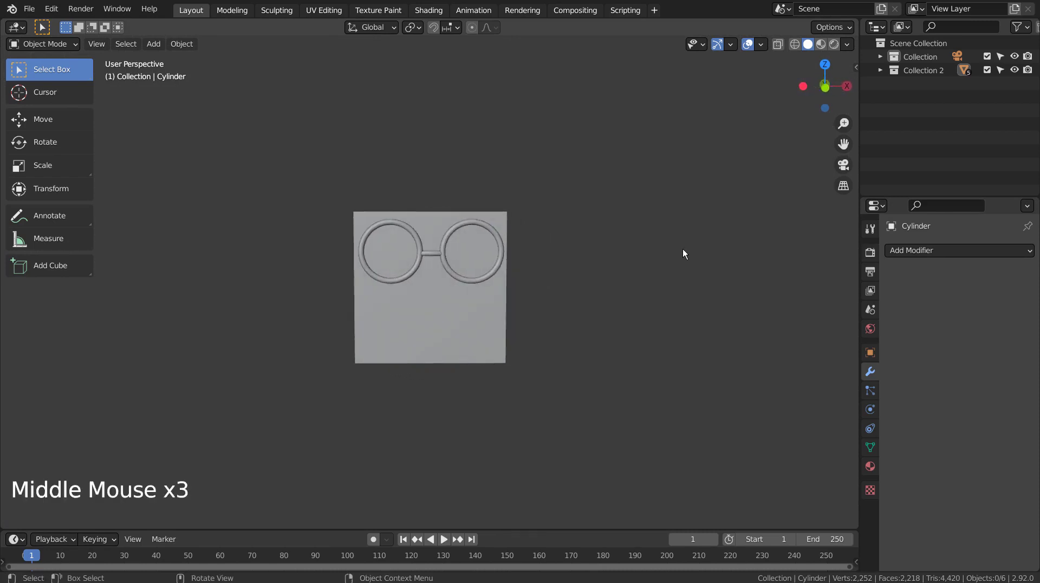
left_click(823, 45)
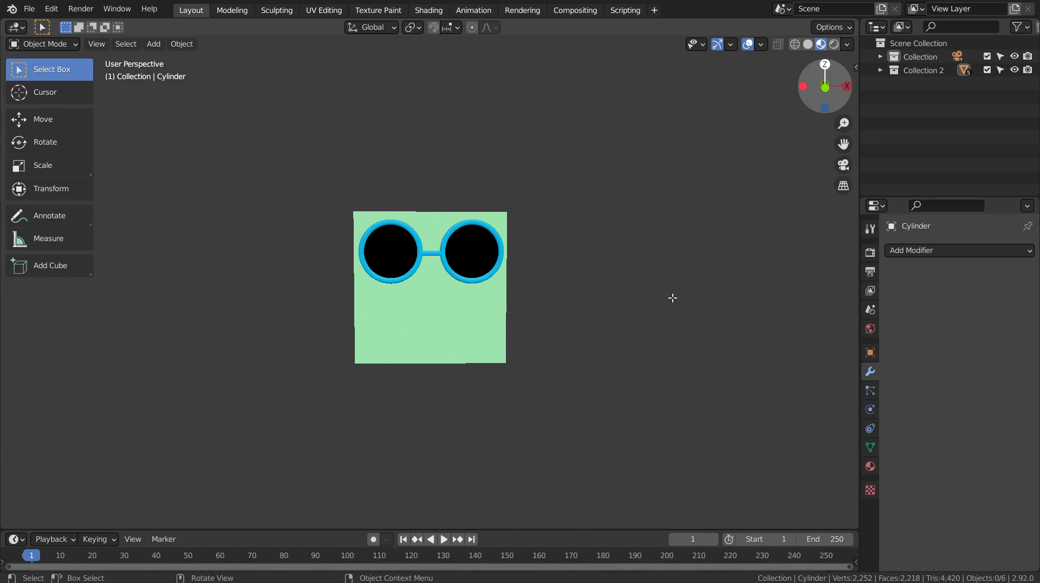
Step: Orbit to an angled view of the cube and switch to Rendered shading
mouse_move(733, 355)
middle_mouse_down()
mouse_move(649, 373)
mouse_move(834, 349)
mouse_move(700, 354)
middle_mouse_up()
middle_click(801, 342)
middle_click(700, 354)
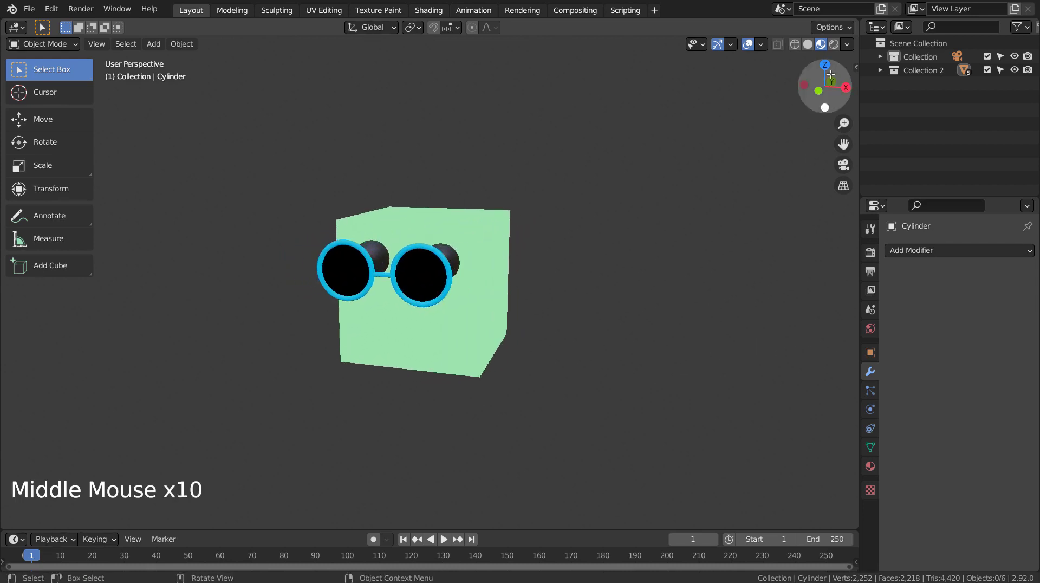
left_click(834, 48)
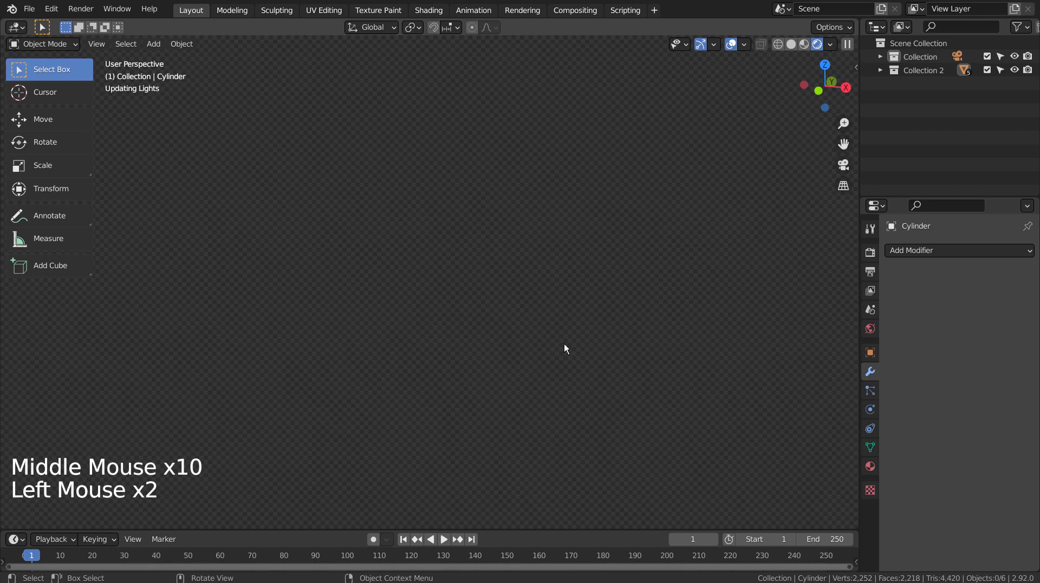
Step: Orbit the rendered head to face the front and let the render finish
mouse_move(557, 343)
middle_mouse_down()
mouse_move(611, 324)
mouse_move(546, 336)
mouse_move(580, 294)
mouse_move(580, 347)
mouse_move(554, 346)
mouse_move(593, 328)
mouse_move(571, 333)
mouse_move(580, 343)
mouse_move(577, 318)
mouse_move(580, 327)
middle_mouse_up()
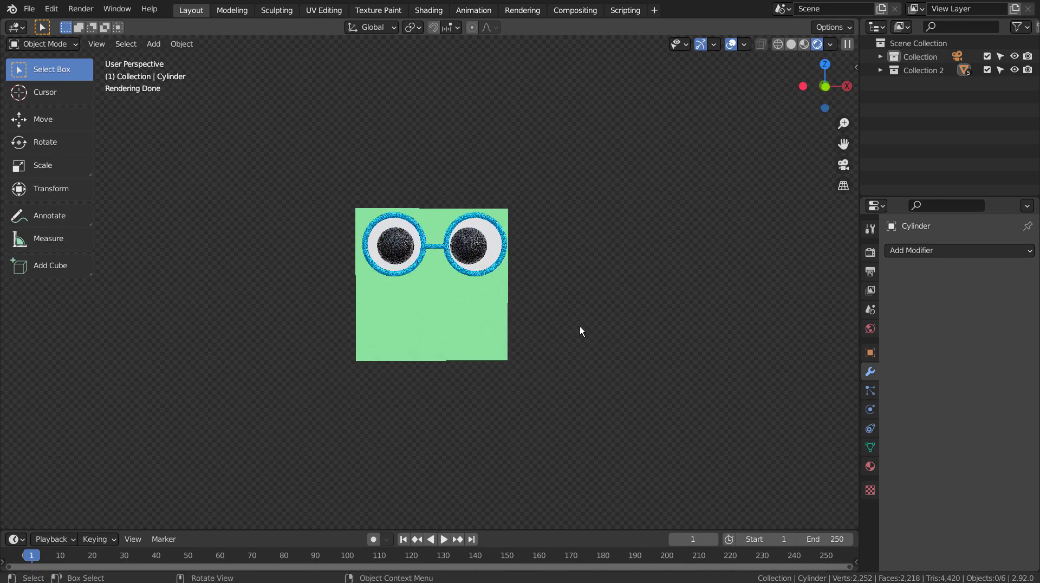
Step: Return to Solid shading and hide the collection holding the finished head
left_click(792, 46)
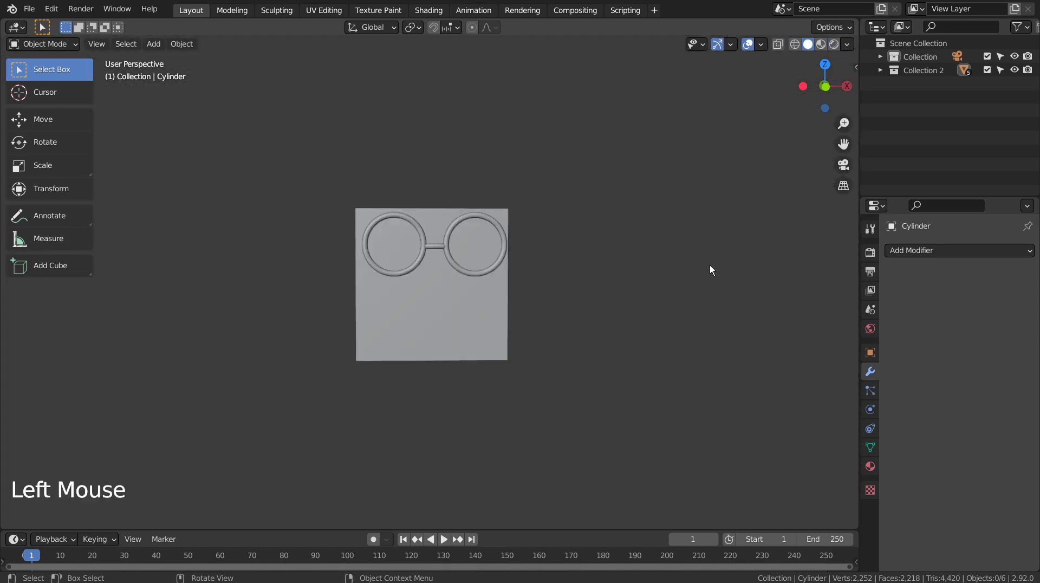
left_click(710, 266)
mouse_move(691, 293)
middle_mouse_down()
mouse_move(635, 354)
mouse_move(572, 341)
middle_mouse_up()
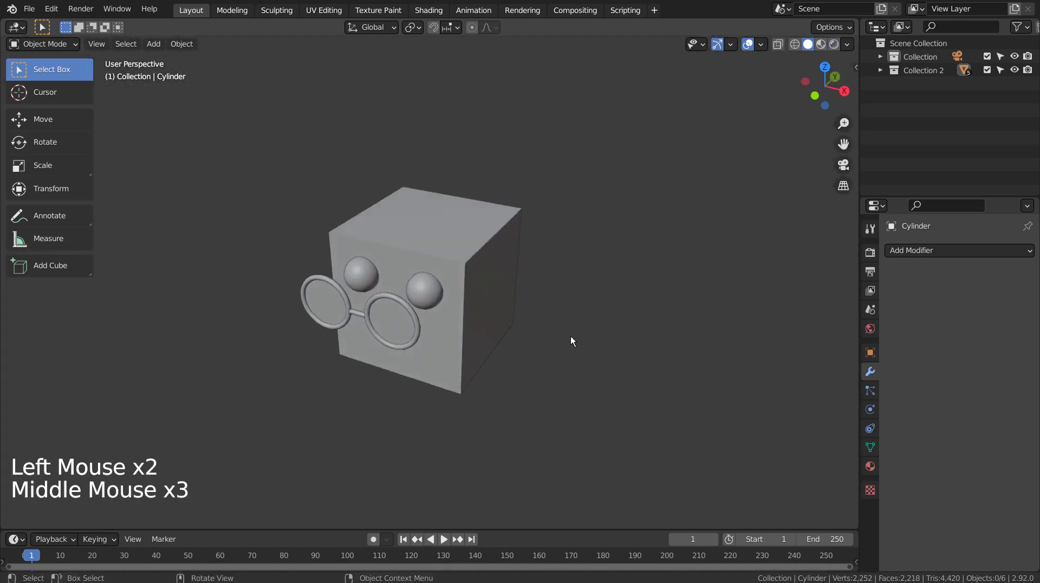
left_click(431, 293)
left_click(467, 275)
left_click(622, 382)
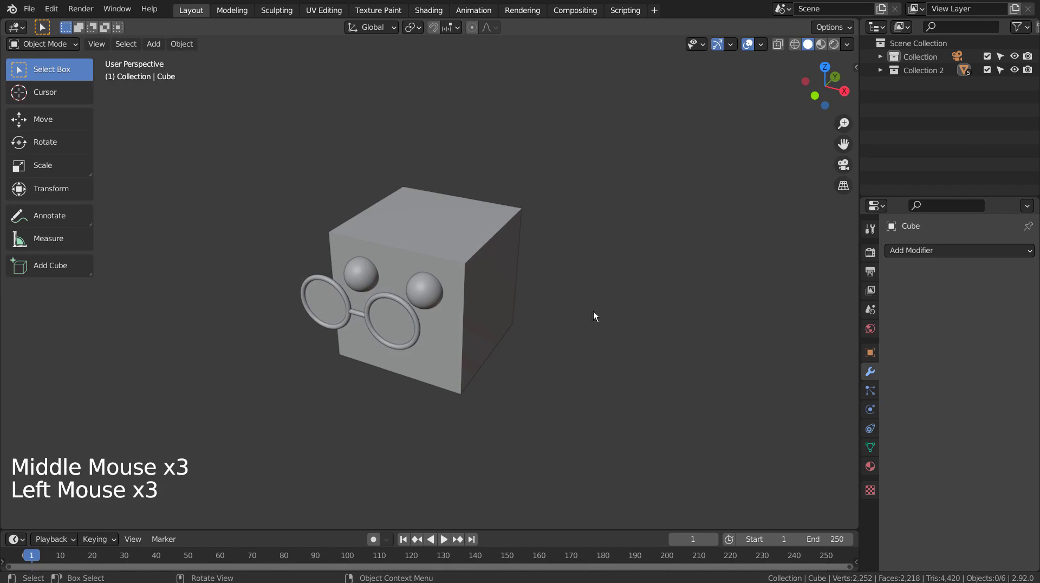
left_click(1014, 70)
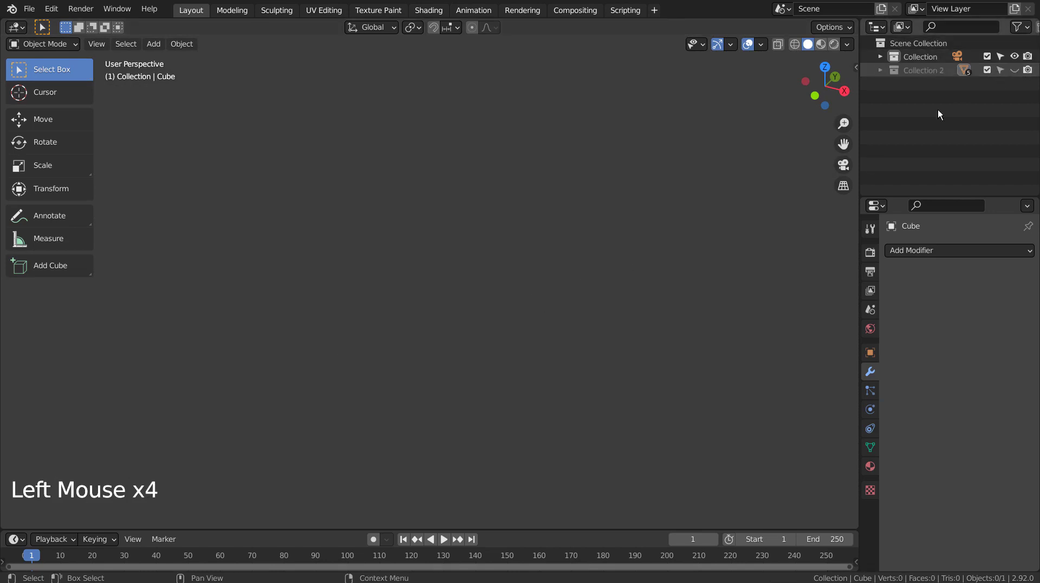
Step: Add a new cube and a scaled-down UV sphere for an eye
left_click(528, 245)
key("shift+a")
left_click(576, 259)
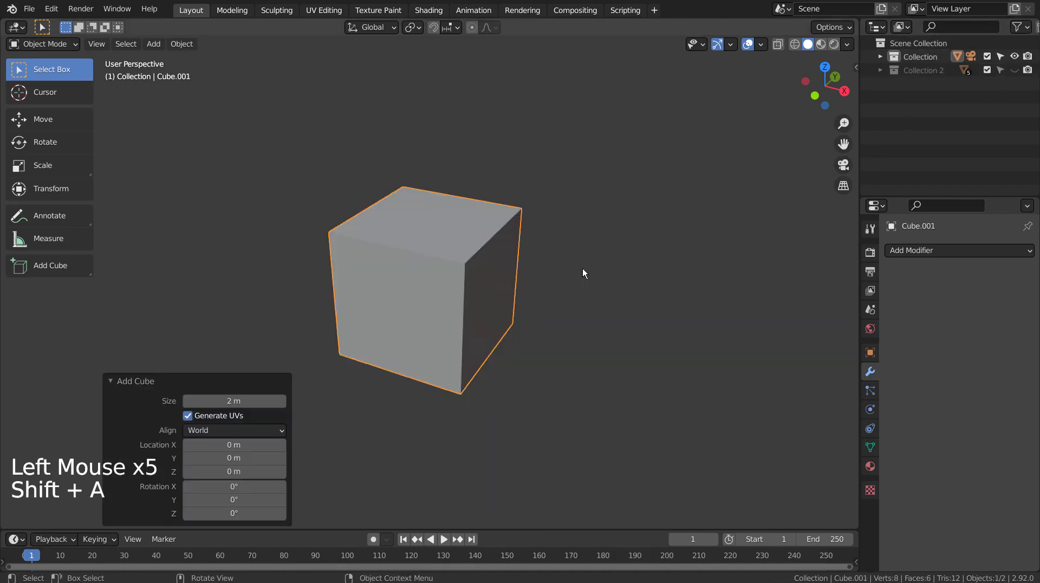
key("shift+a")
mouse_move(543, 268)
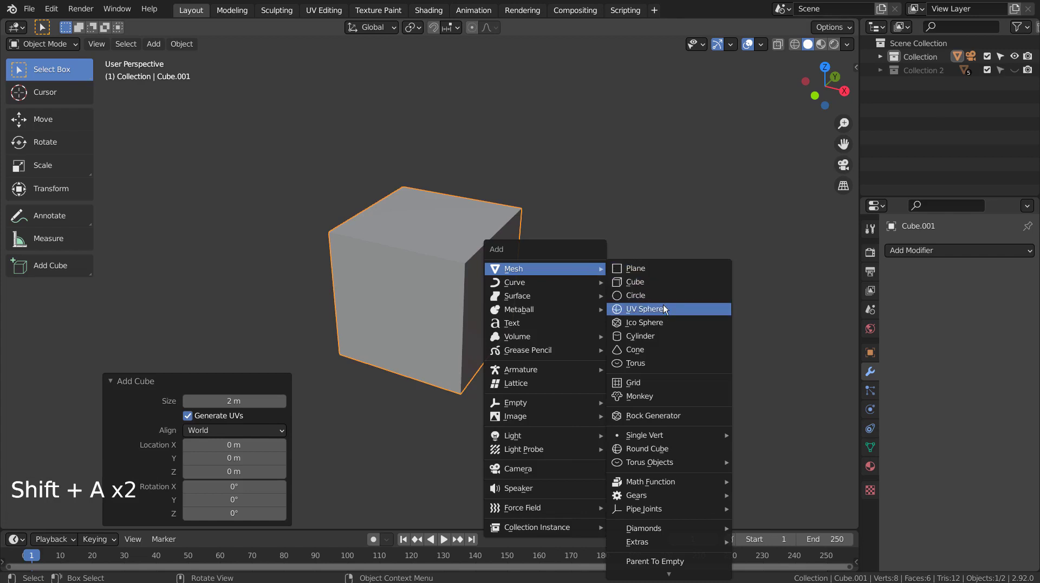
left_click(663, 306)
key("s")
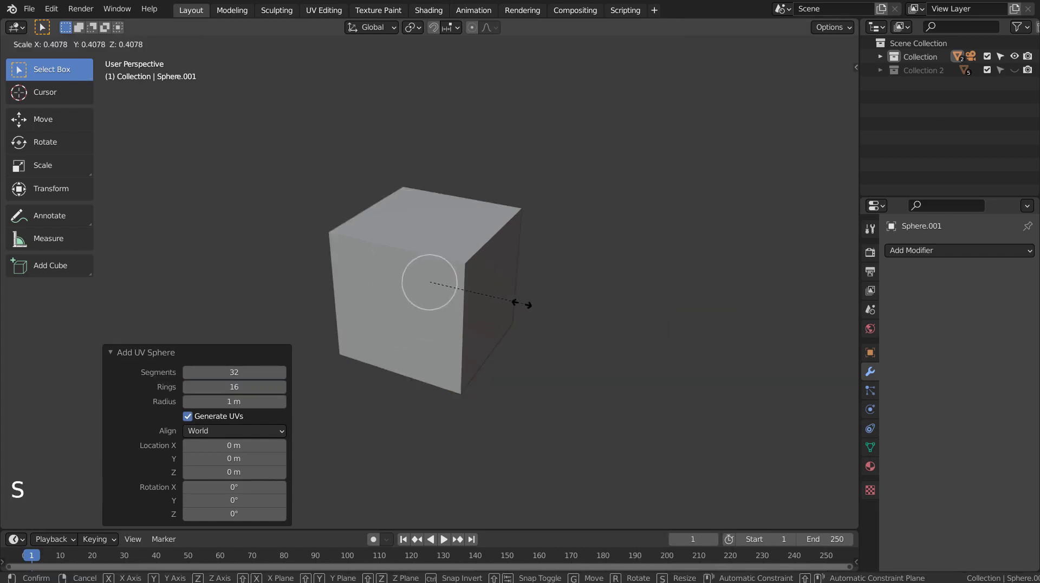
left_click(489, 304)
Step: Position the eye sphere on the cube's upper-right front face
key("KP_7")
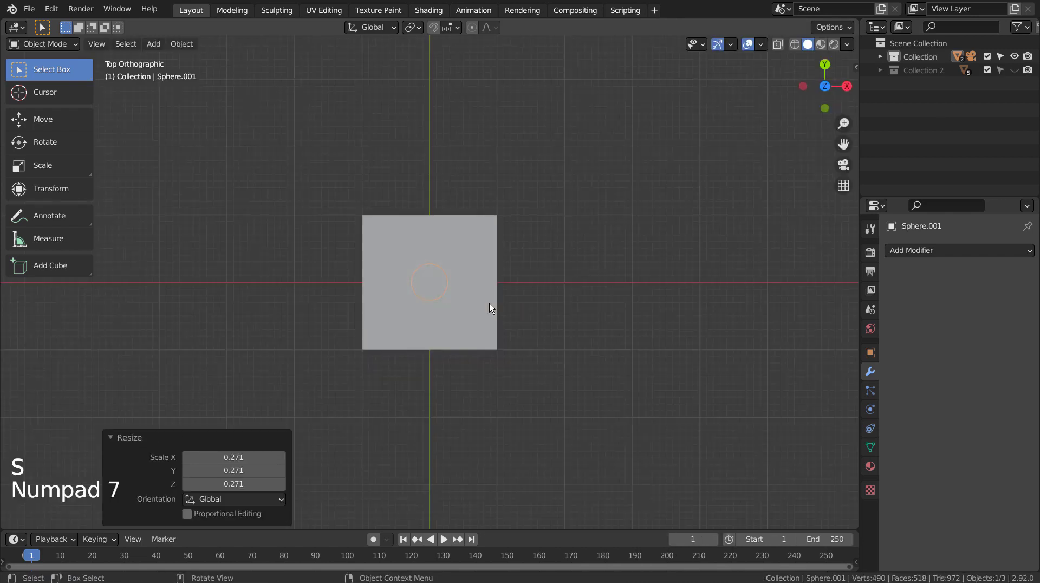
key("g")
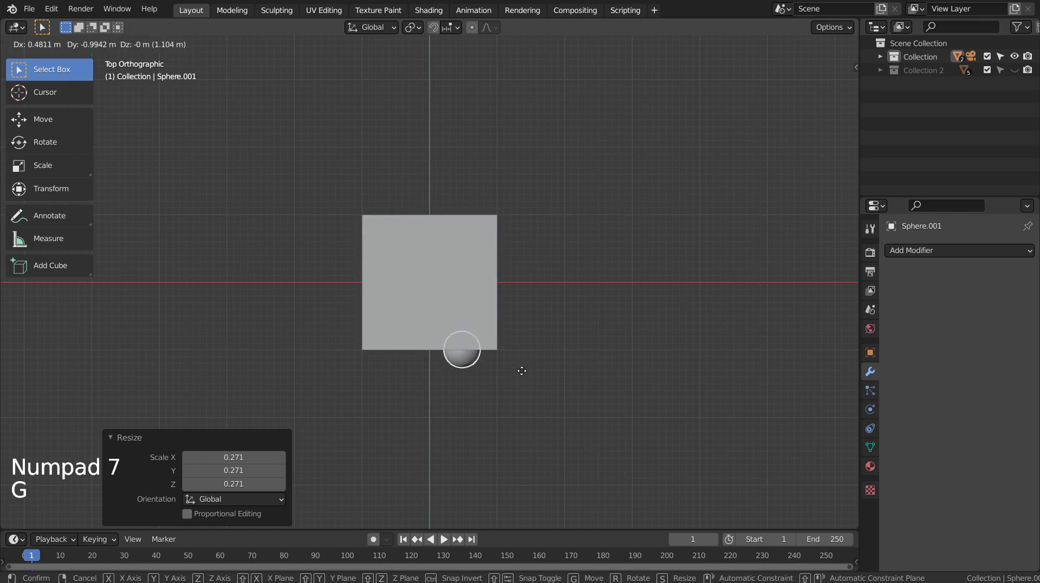
left_click(518, 371)
middle_click_drag(544, 421, 532, 307)
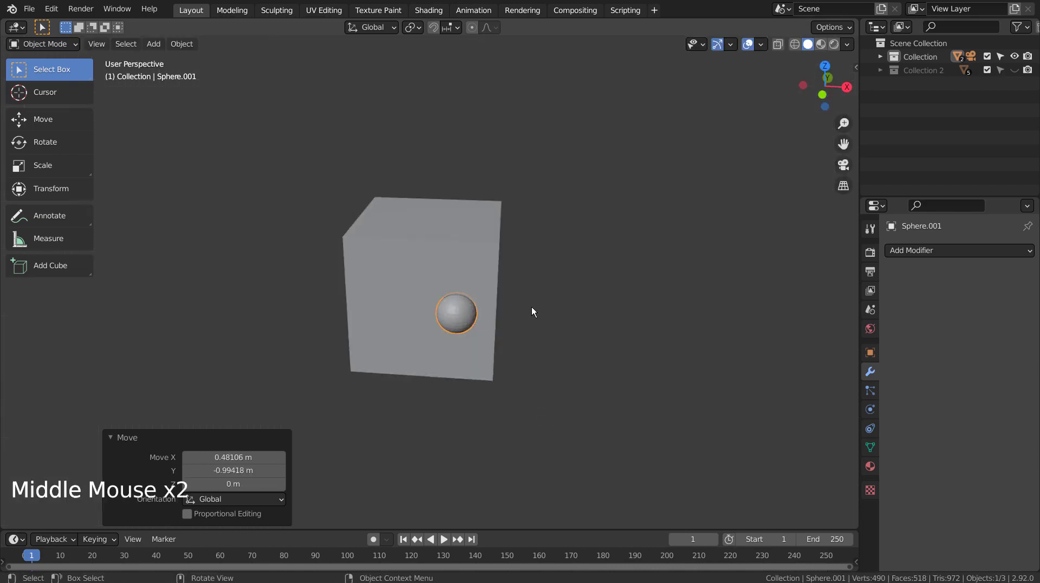
right_click(453, 314)
key("KP_1")
key("g")
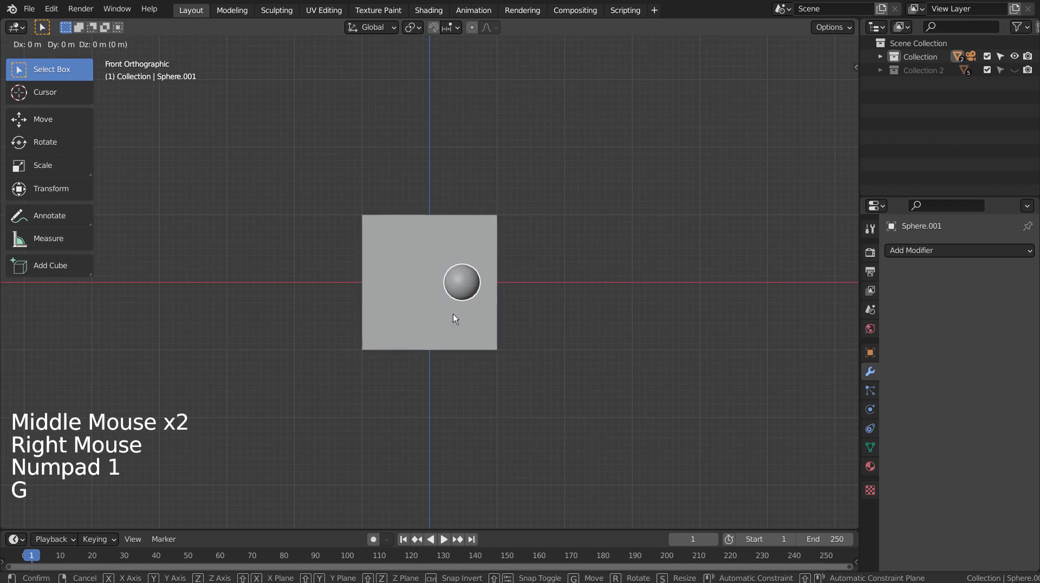
left_click(455, 289)
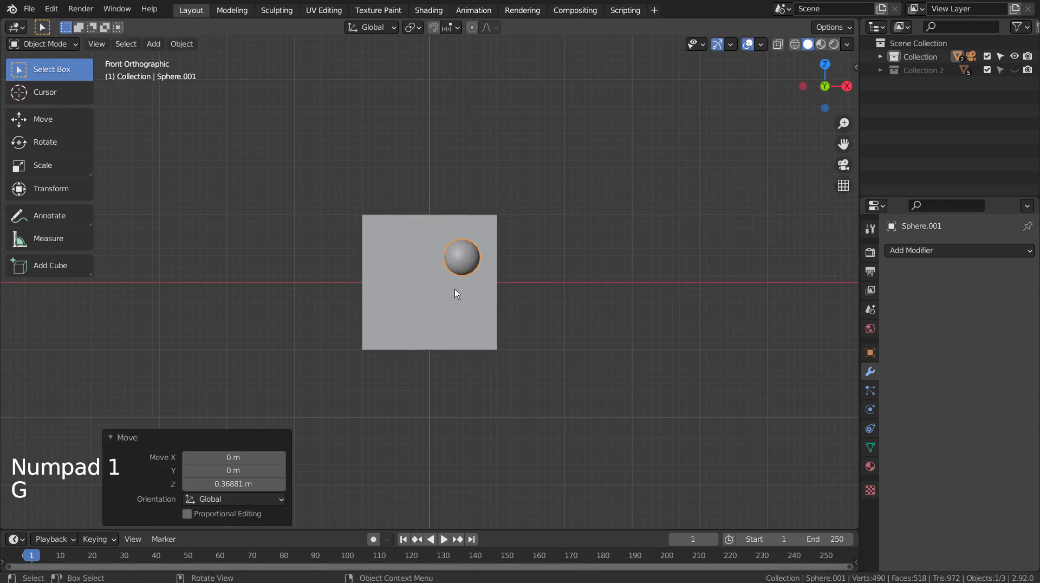
key("g")
left_click(459, 285)
Step: Give the eye sphere a Mirror modifier with Cube.001 as mirror object
left_click(953, 252)
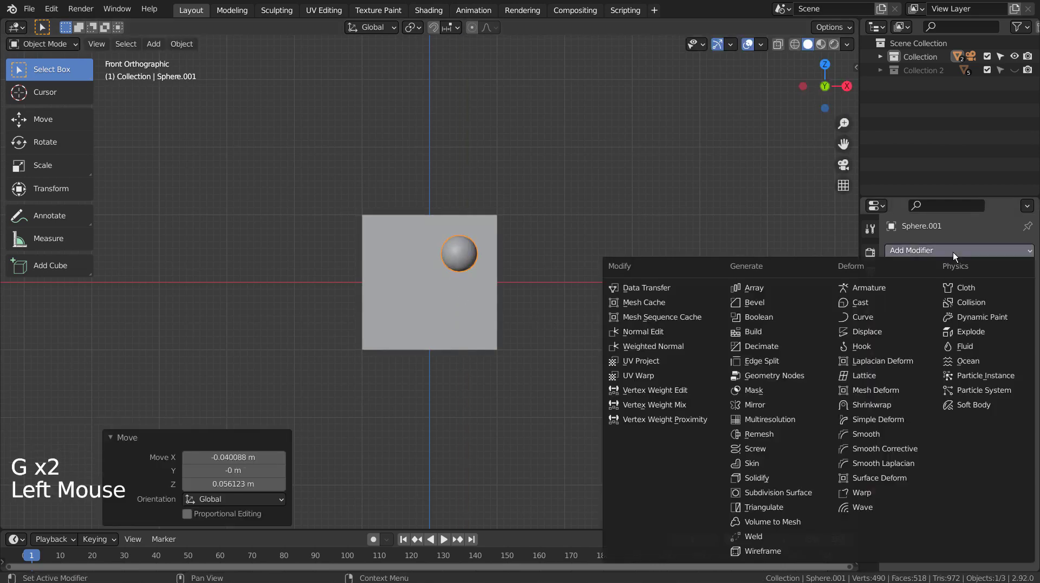
left_click(791, 404)
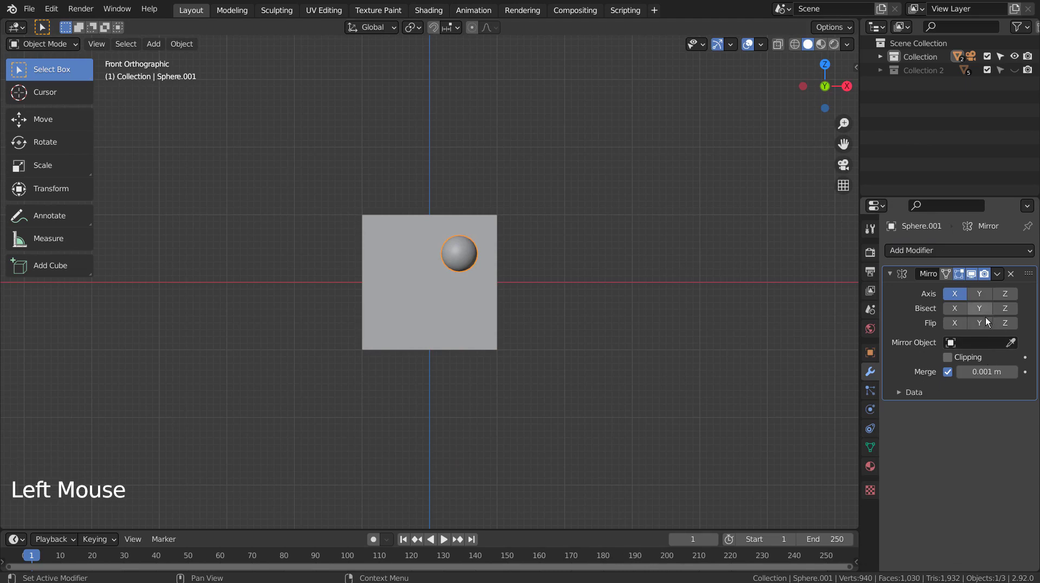
left_click(1011, 343)
left_click(433, 313)
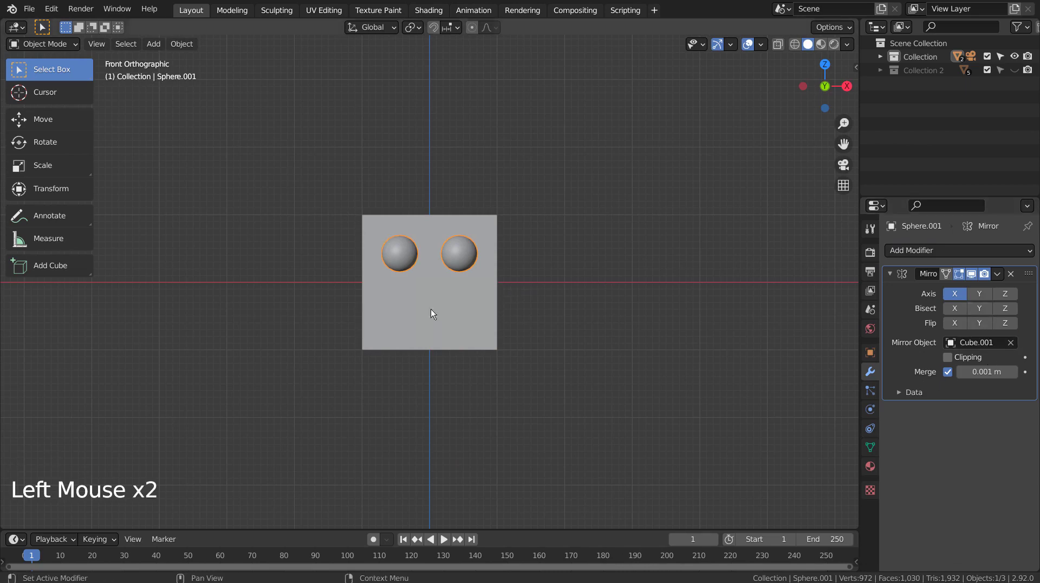
Step: Deselect and check both eyes from the straight front view
left_click(685, 422)
mouse_move(639, 443)
middle_mouse_down()
mouse_move(479, 448)
mouse_move(375, 427)
mouse_move(498, 372)
mouse_move(610, 339)
mouse_move(524, 417)
mouse_move(337, 421)
mouse_move(560, 424)
middle_mouse_up()
key("KP_1")
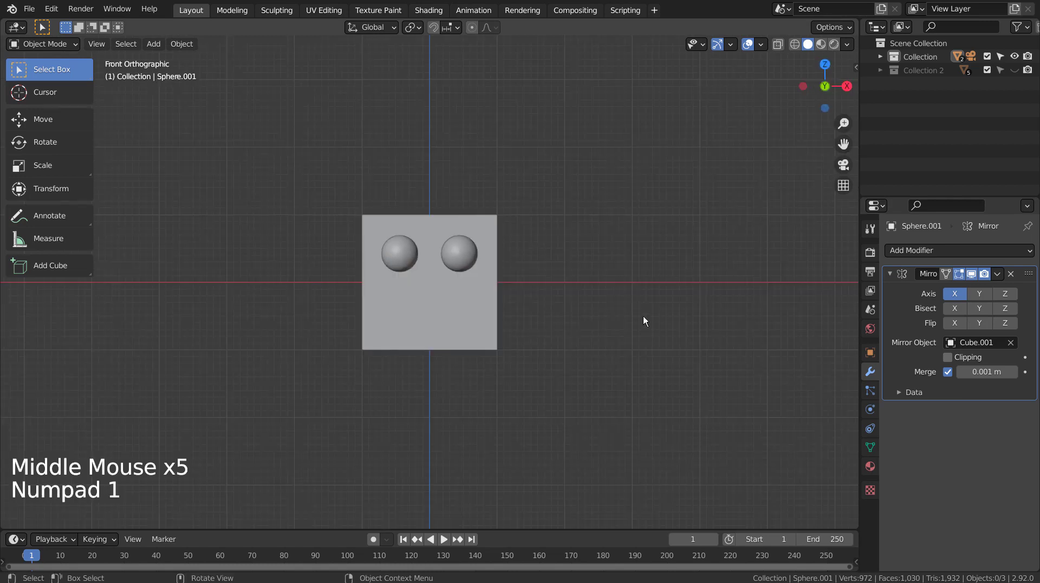
left_click(643, 317)
key("shift+a")
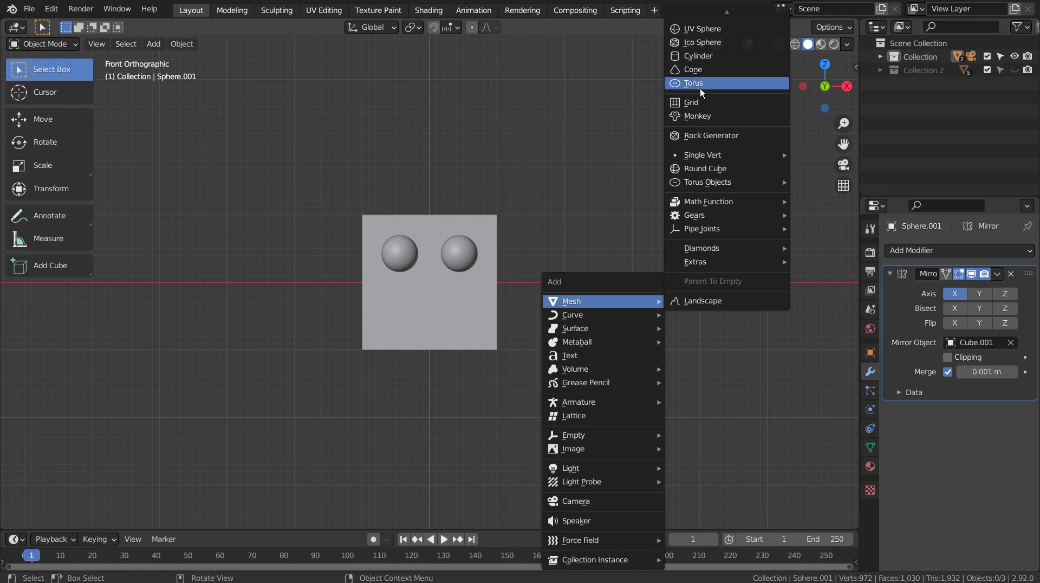
Step: Add a torus with a much thinner tube and shrink it down
left_click(700, 86)
mouse_move(648, 220)
middle_mouse_down()
mouse_move(661, 212)
mouse_move(647, 324)
middle_mouse_up()
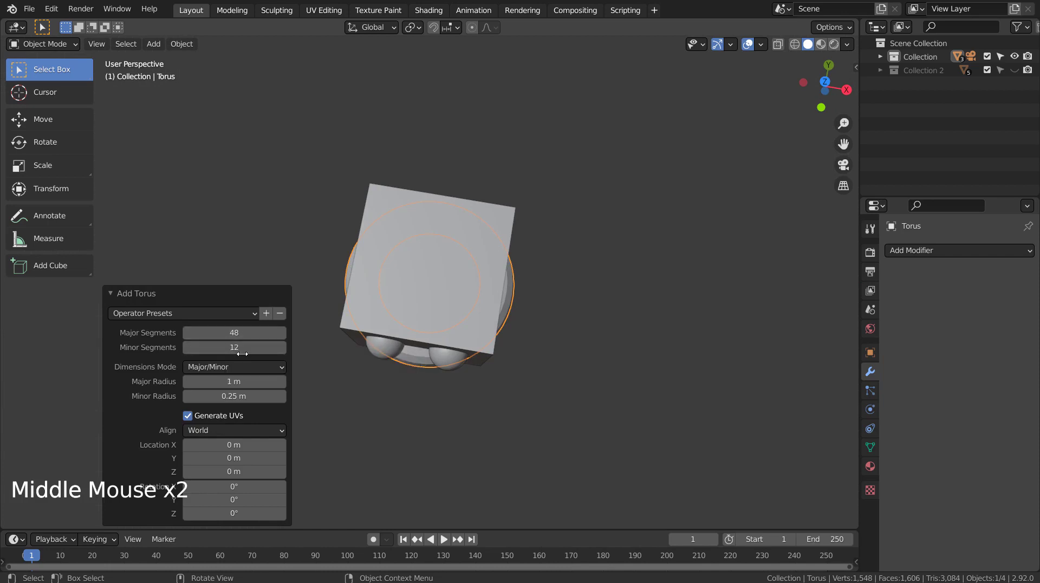
left_click(245, 396)
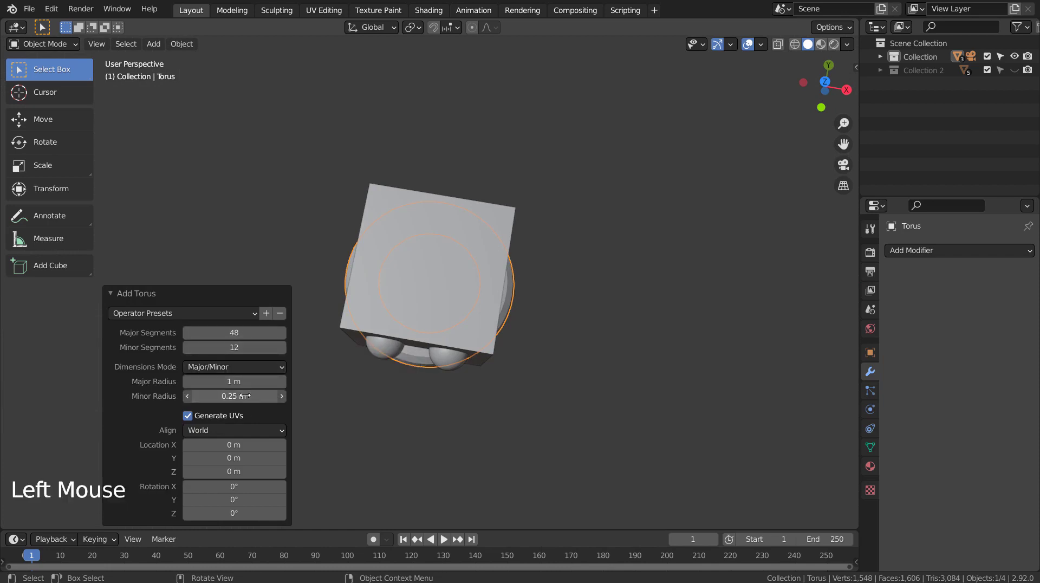
left_click_drag(245, 397, 228, 396)
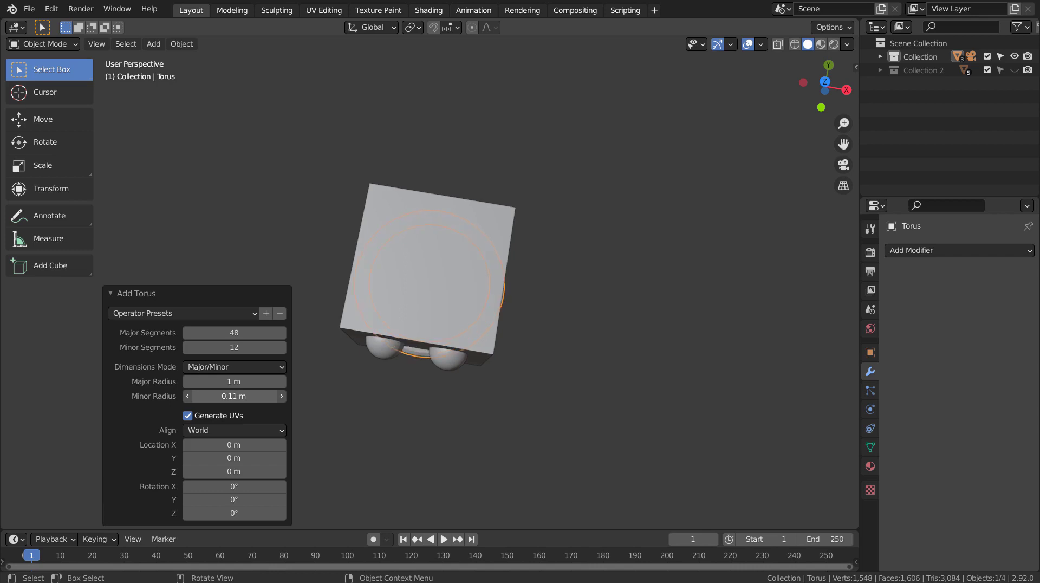
key("s")
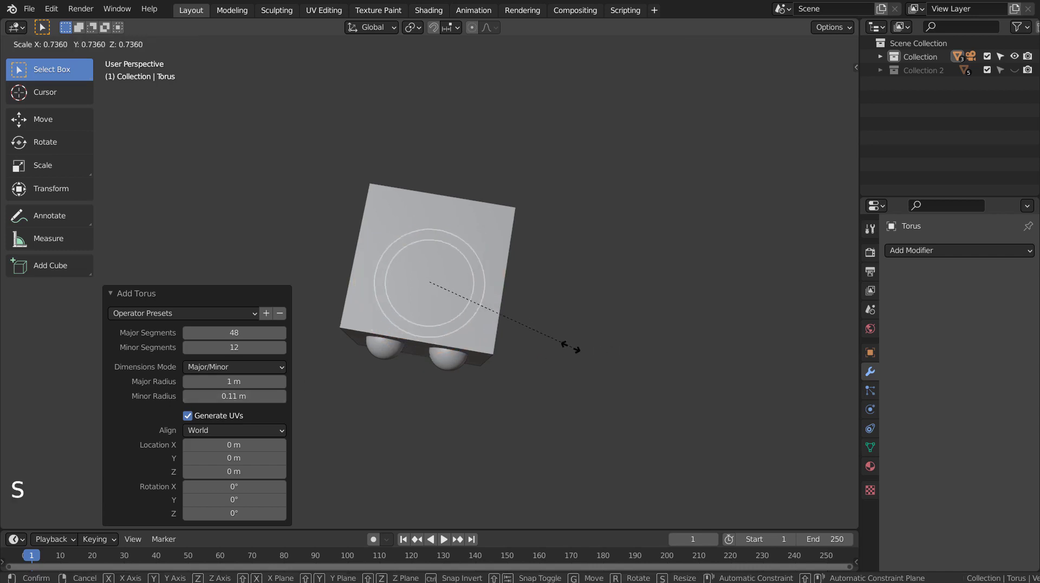
left_click(495, 347)
Step: Rotate the torus 90° upright and fit it around the right eye
key("KP_1")
type("r")
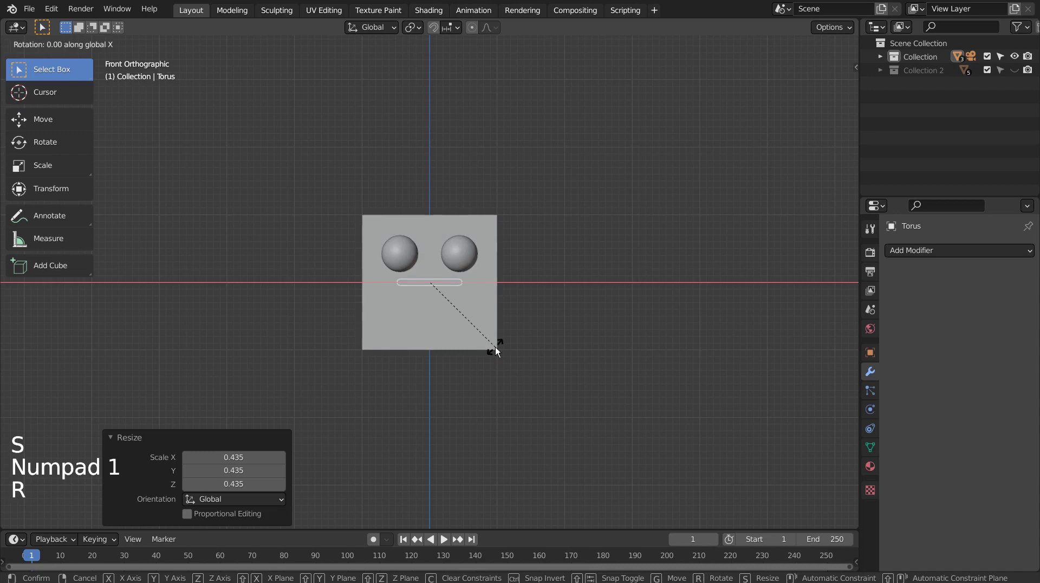
type("90")
key("Return")
key("g")
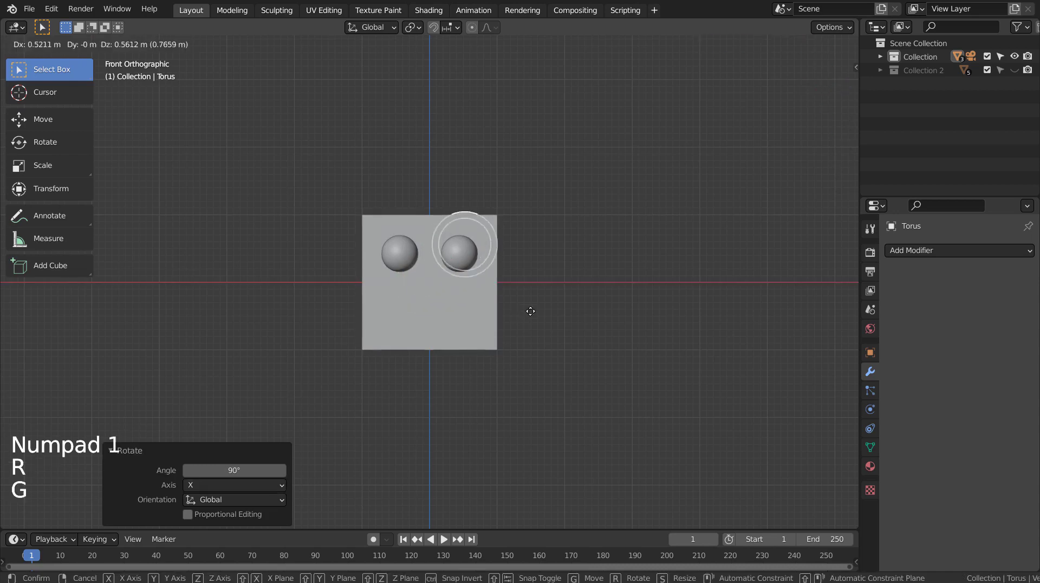
left_click_drag(530, 311, 526, 320)
left_click(526, 320)
key("s")
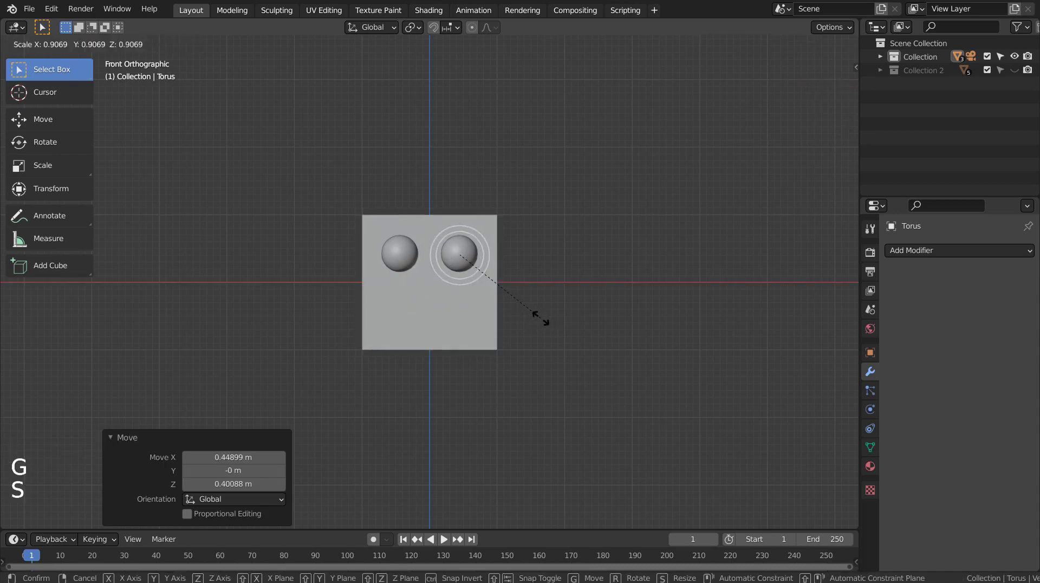
left_click(539, 323)
Step: Fine-tune the ring's position with small axis-locked vertical and sideways nudges
key("g")
key("x")
key("z")
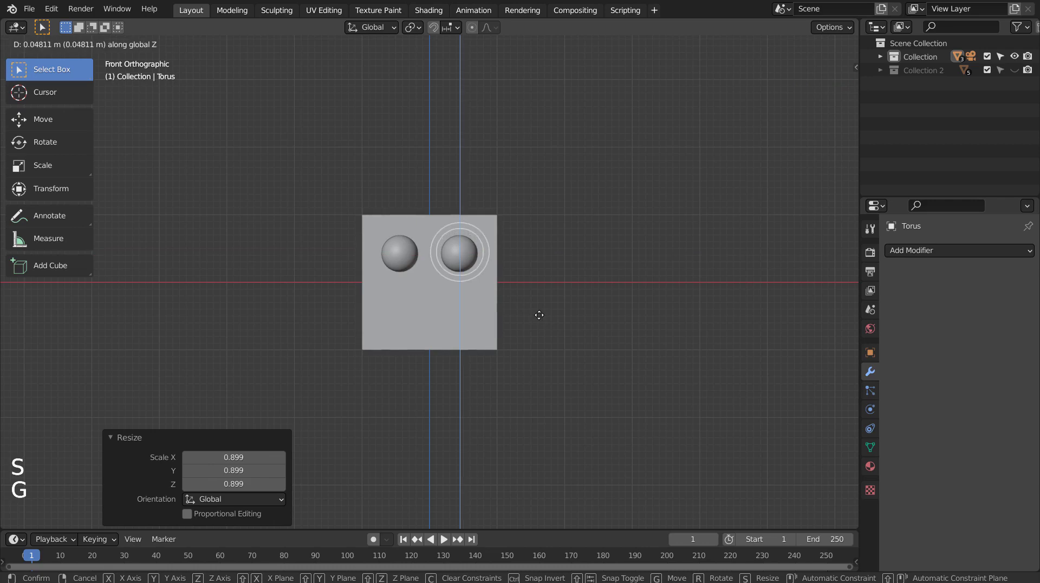
left_click(538, 317)
key("g")
key("x")
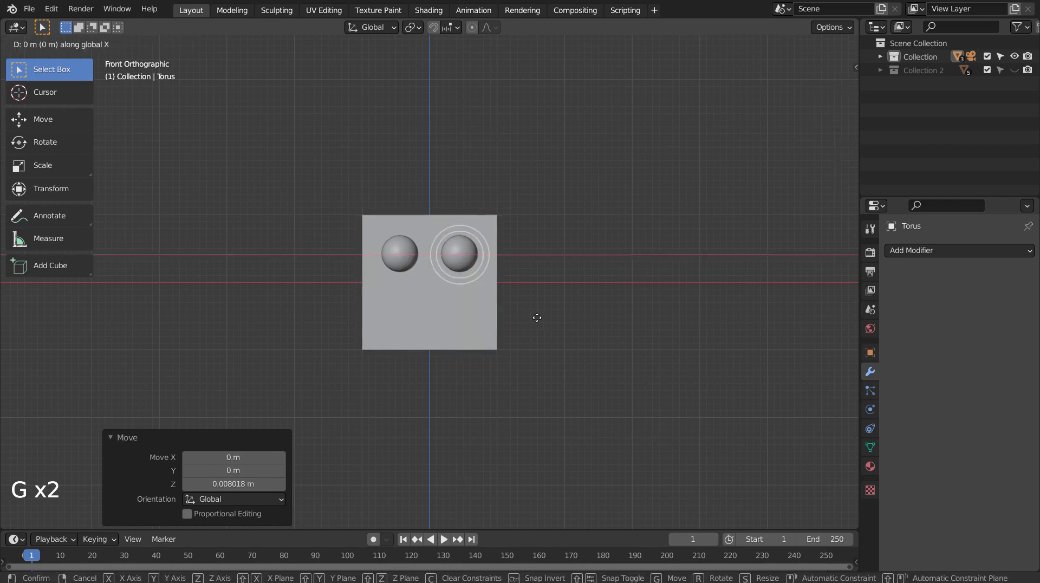
left_click(538, 318)
key("g")
key("z")
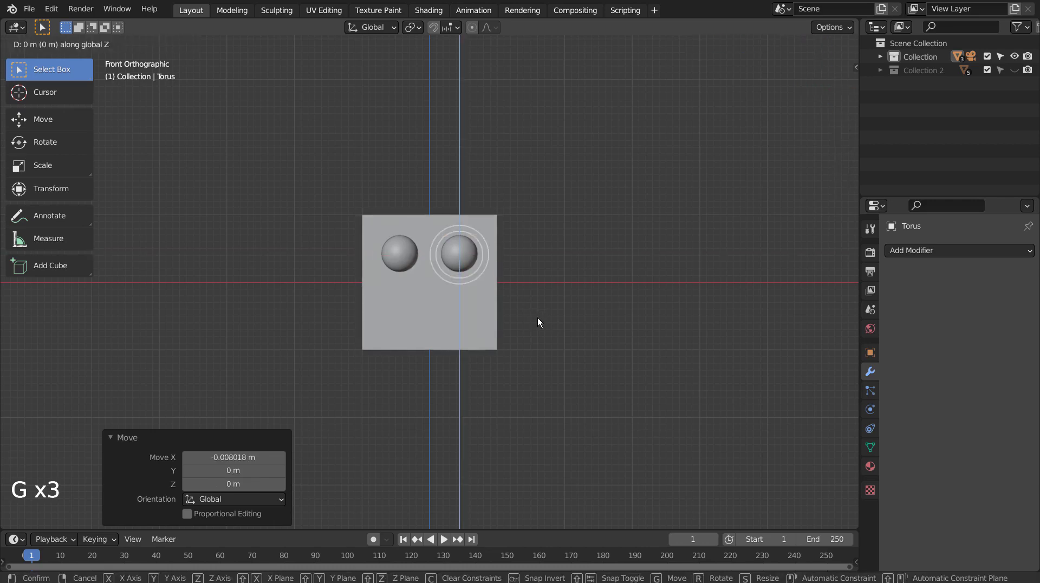
left_click(538, 316)
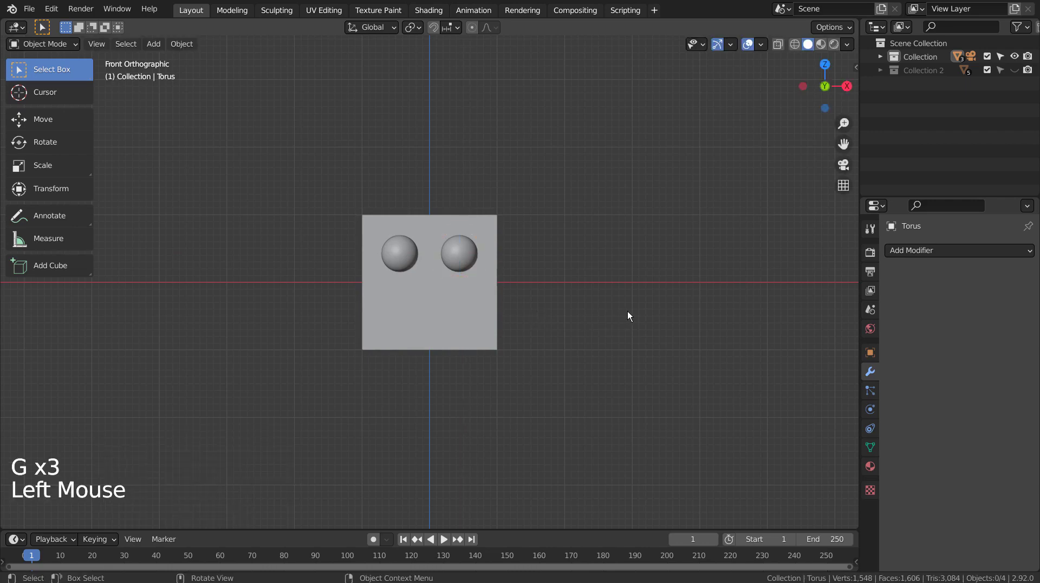
Step: Move the torus forward so it sits in front of the cube face
mouse_move(560, 278)
middle_mouse_down()
mouse_move(613, 313)
mouse_move(502, 401)
middle_mouse_up()
key("ctrl+z")
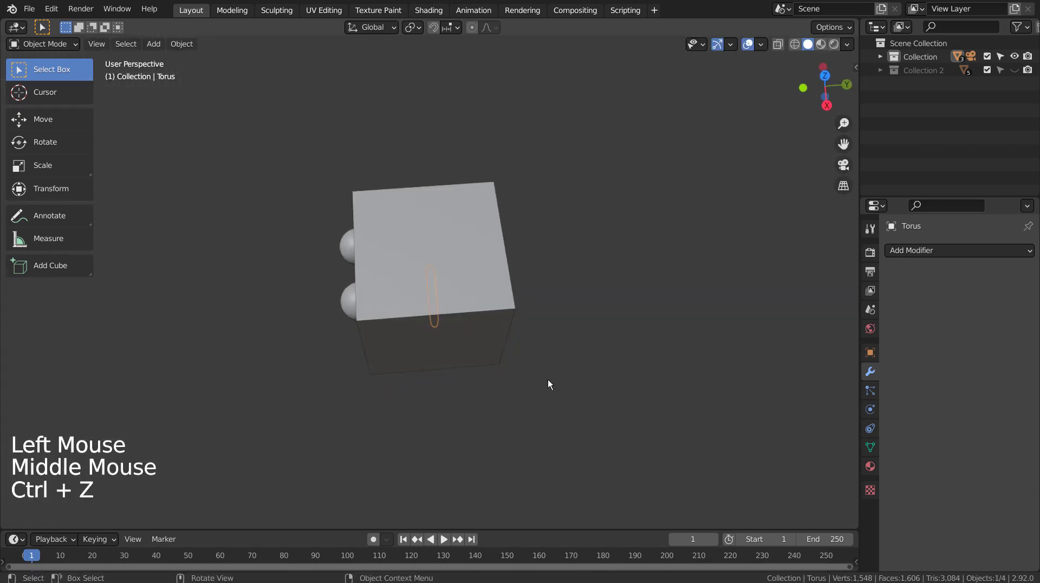
key("g")
left_click(440, 386)
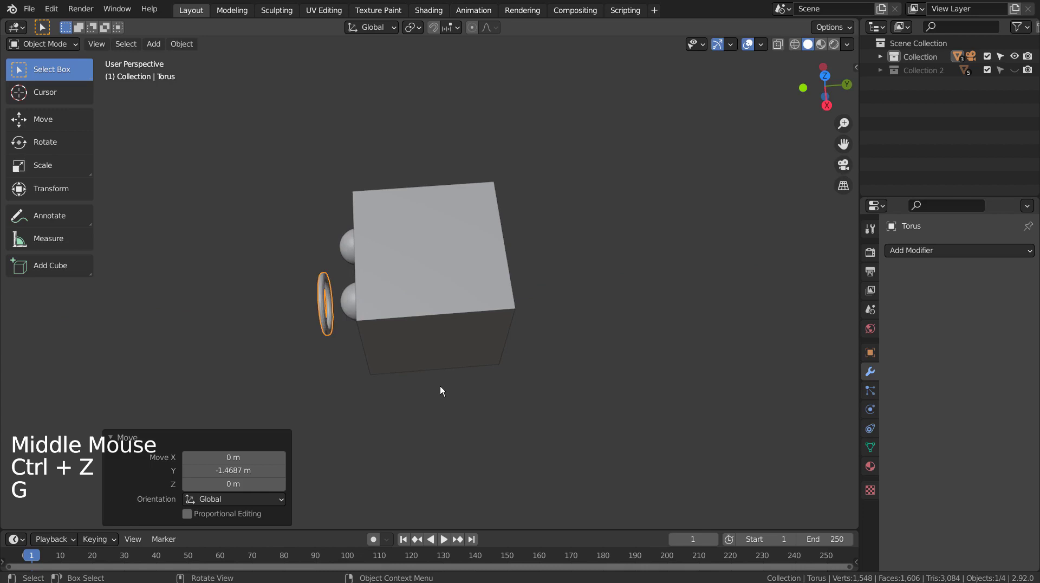
key("KP_1")
Step: Mirror the torus across Cube.001 with a Mirror modifier
left_click(984, 250)
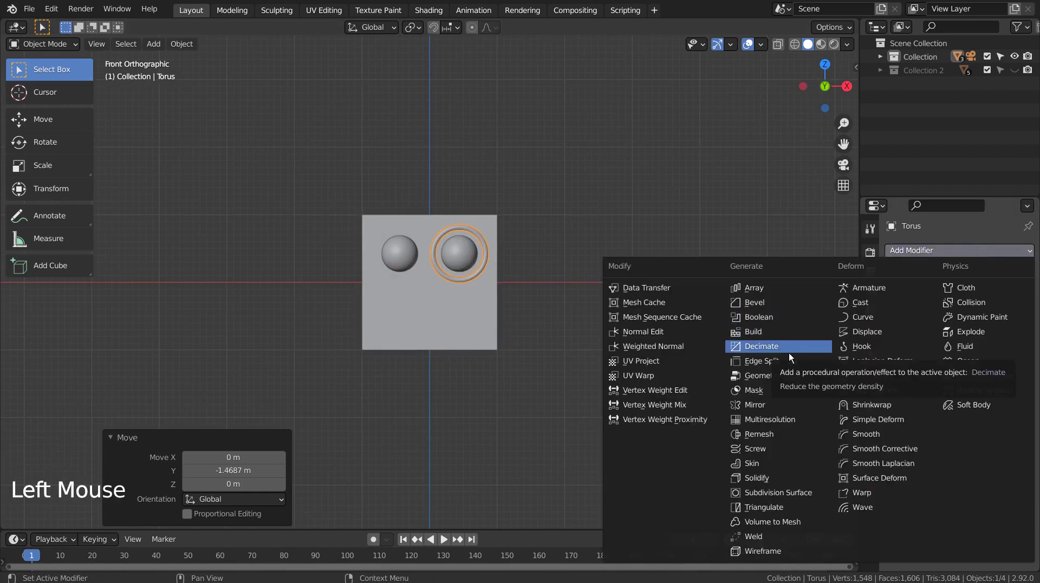
left_click(789, 406)
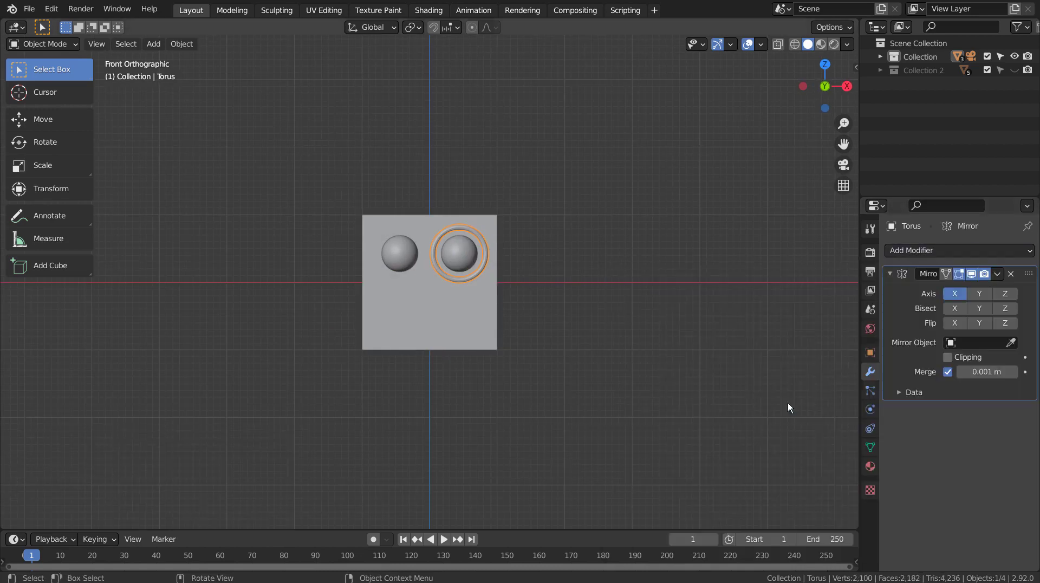
left_click(1011, 343)
left_click(447, 316)
left_click(618, 320)
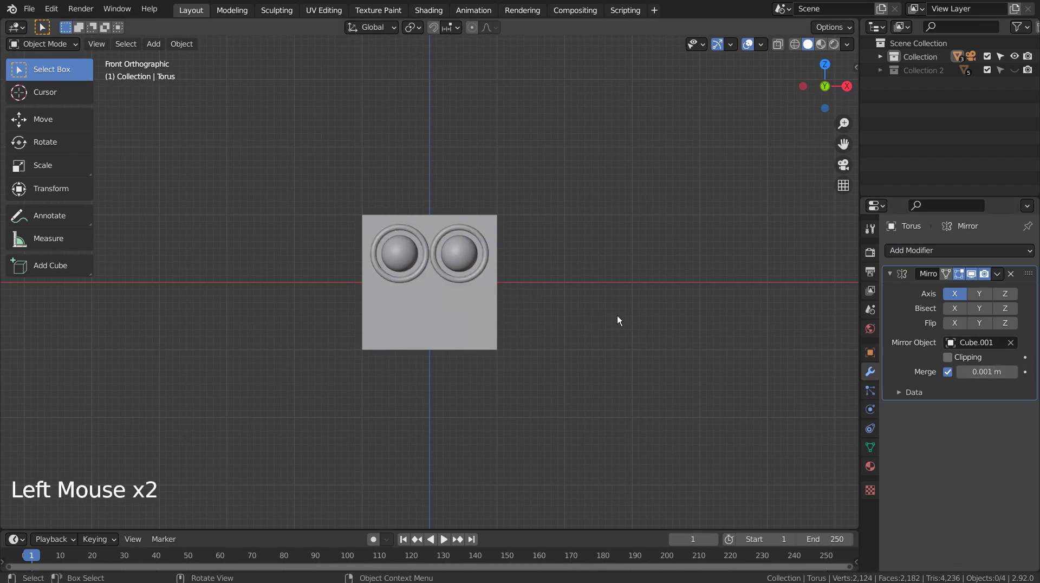
Step: Add a cylinder rotated 90° on Y, shrink it, and raise it between the rings
key("shift+a")
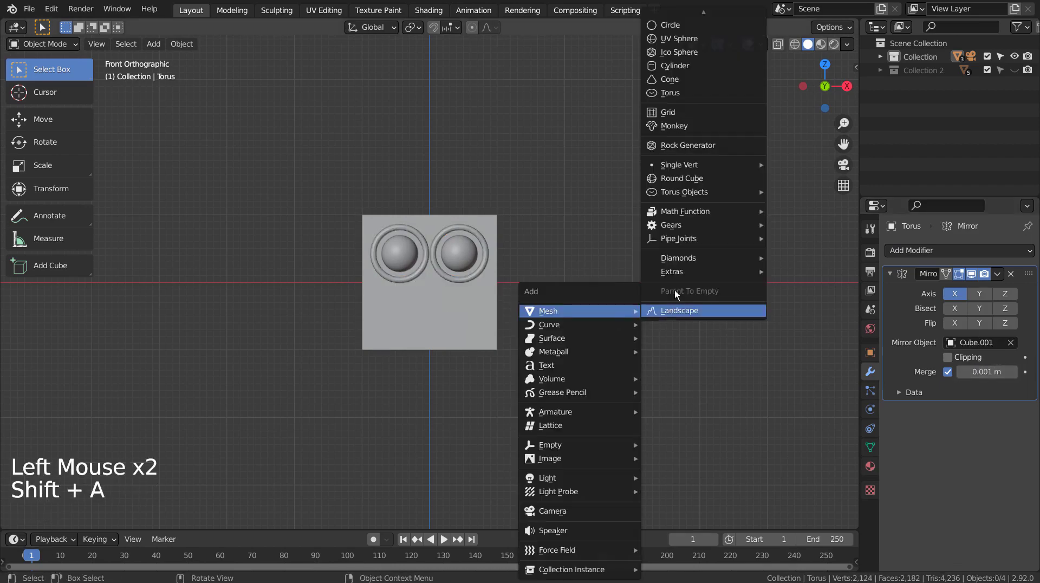
left_click(679, 66)
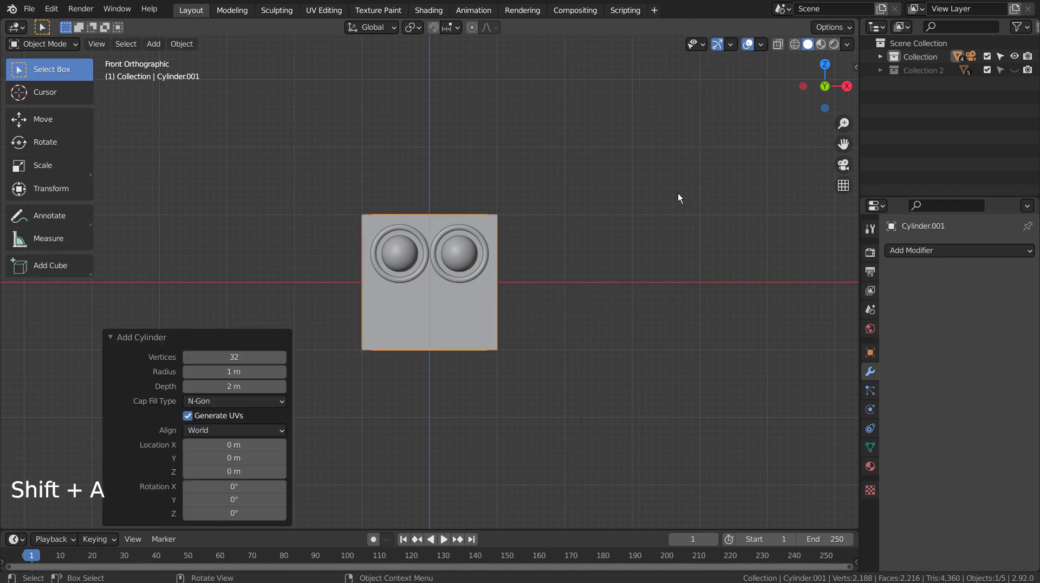
type("ry90")
key("Return")
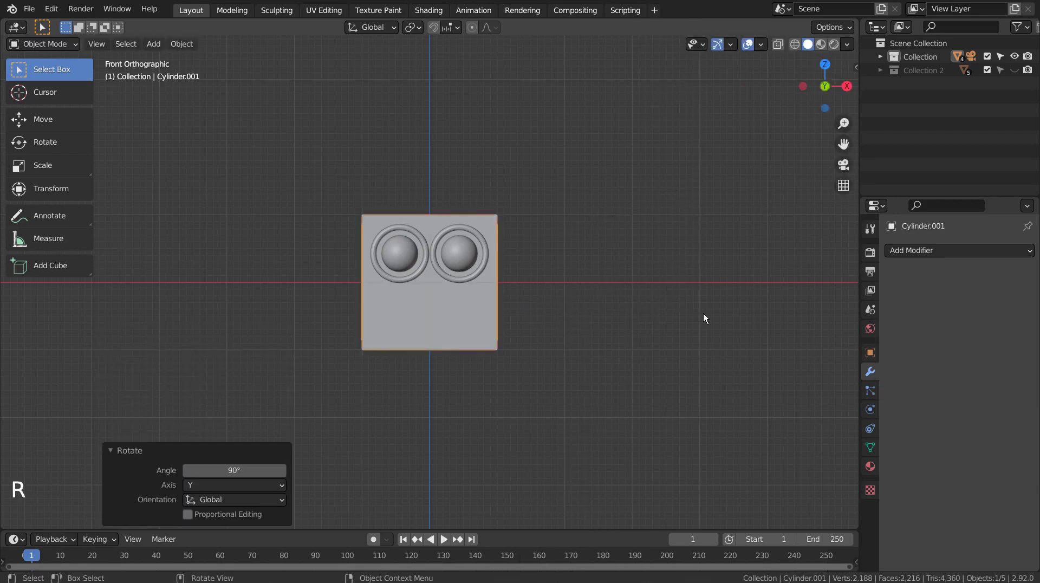
key("s")
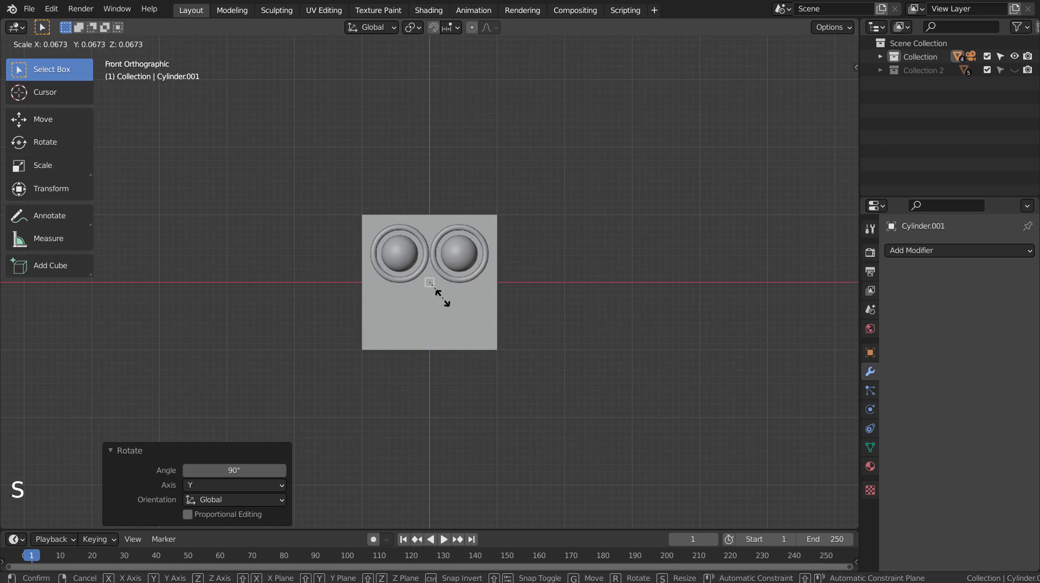
left_click(437, 292)
key("g")
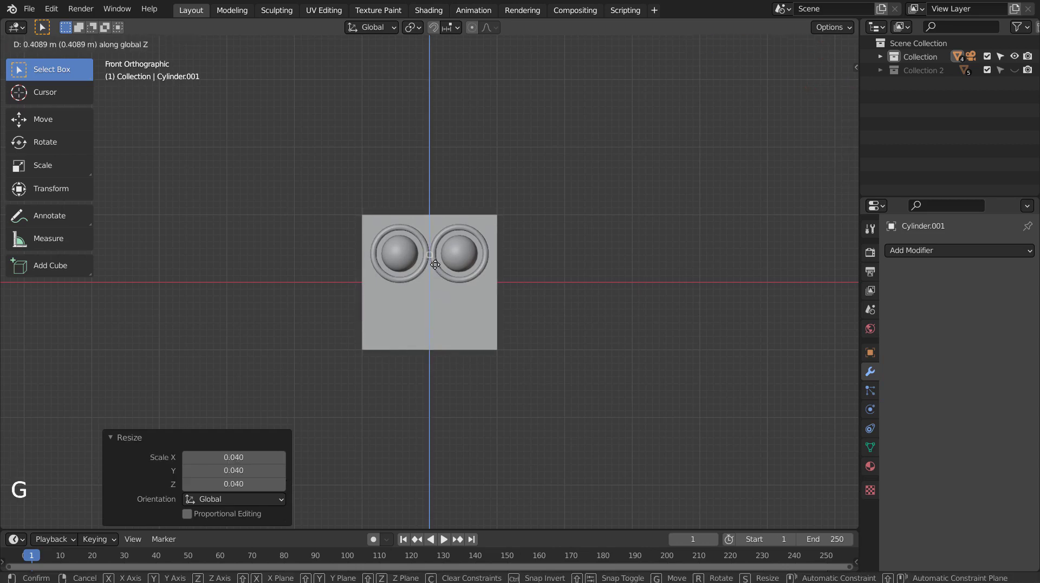
left_click(435, 265)
Step: Bring the bridge cylinder forward level with the rings using the side view
key("KP_3")
key("g")
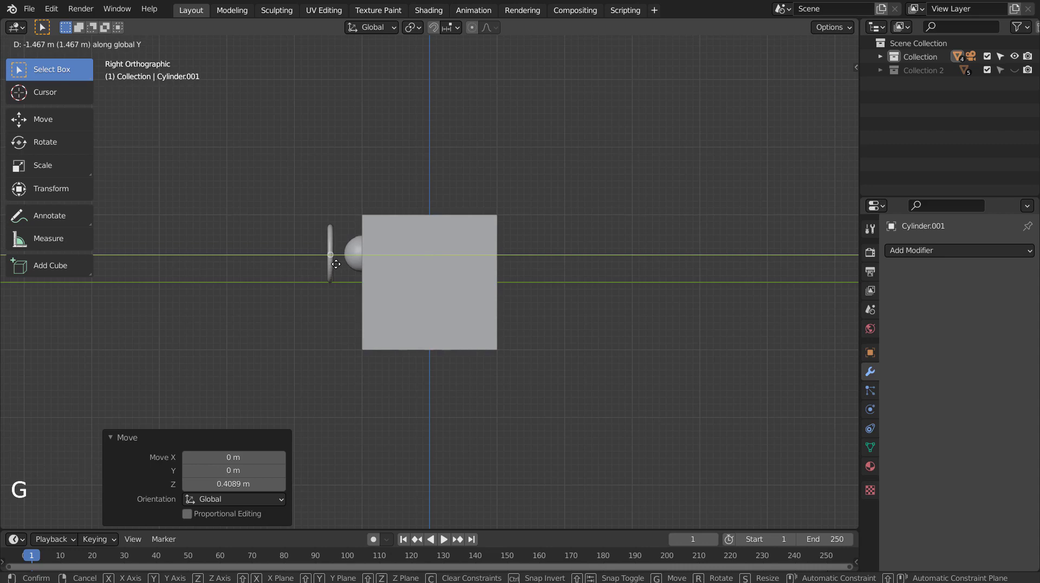
left_click(335, 264)
key("KP_1")
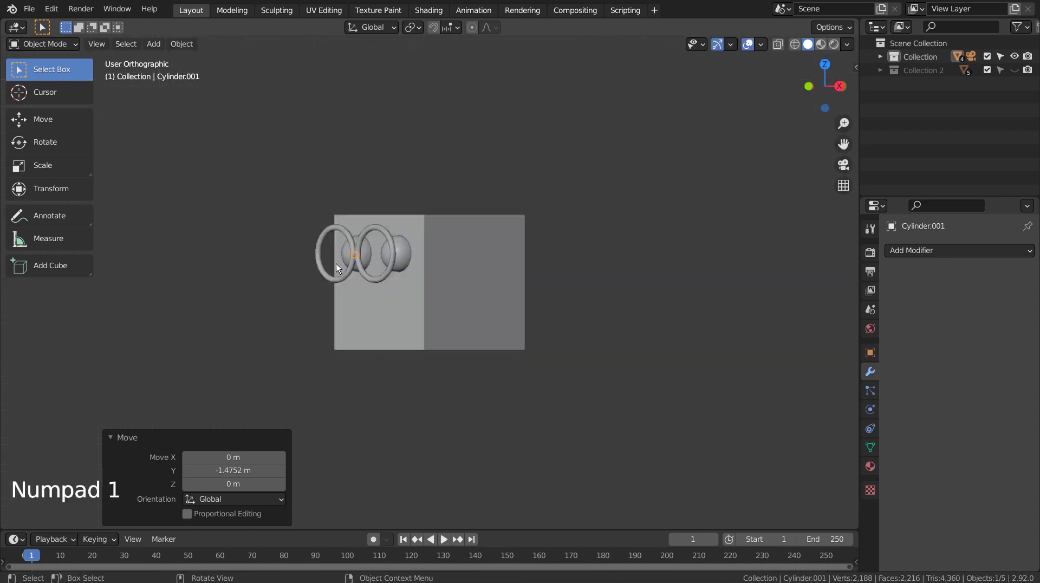
Step: Zoom in and scale the bridge piece down further
scroll(557, 253, "up", 5)
scroll(524, 232, "up", 3)
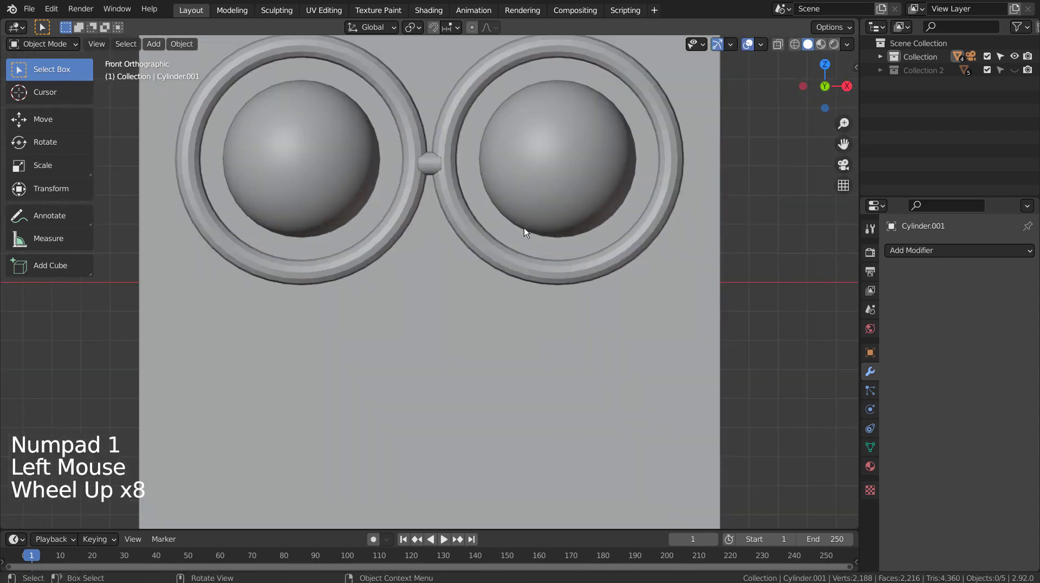
left_click(424, 163)
key("s")
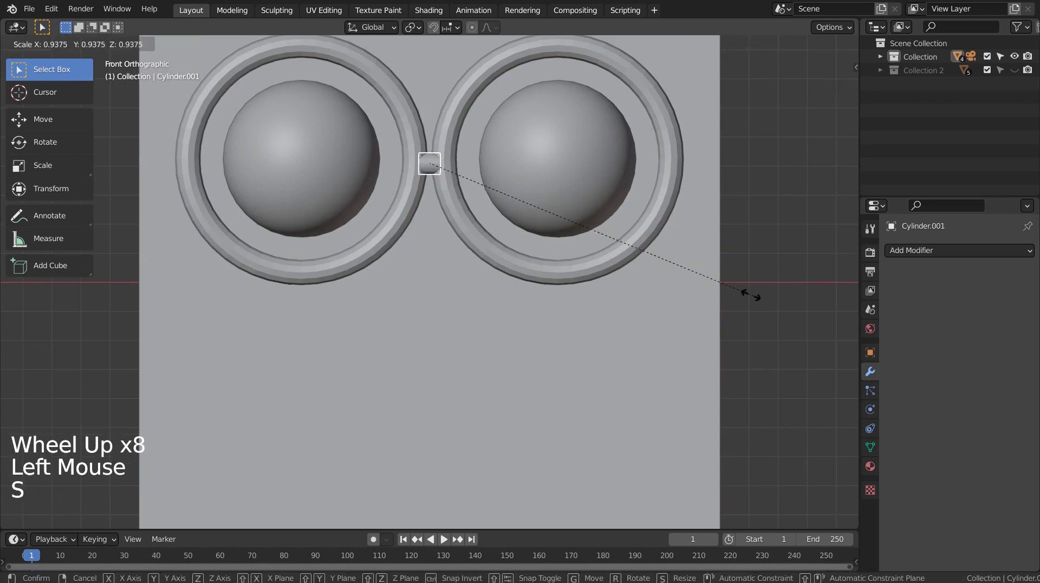
left_click(573, 246)
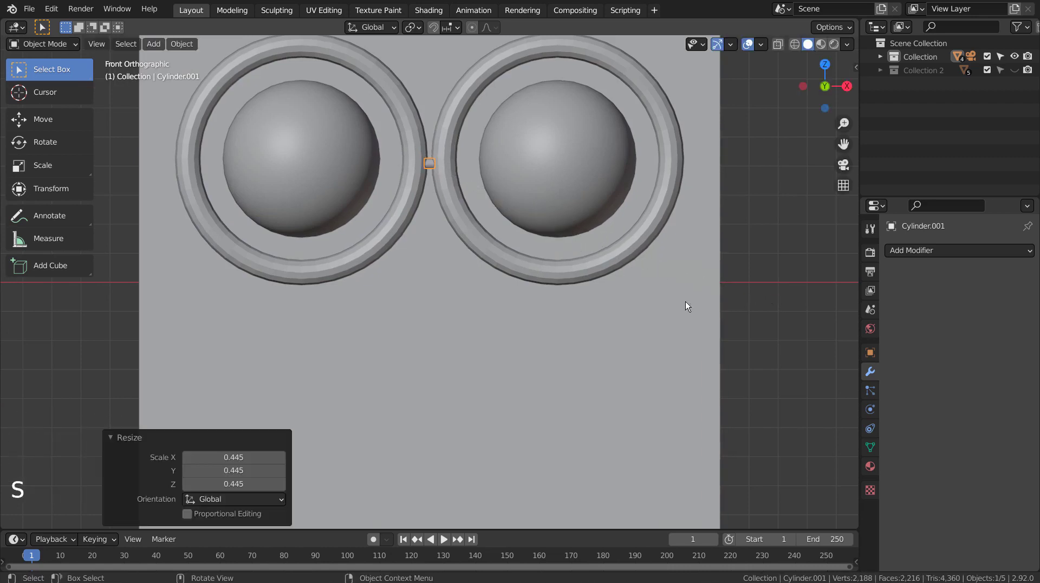
left_click(821, 364)
Step: Check the torus ring's context menu, then orbit to view the rings from the side
scroll(655, 298, "down", 4)
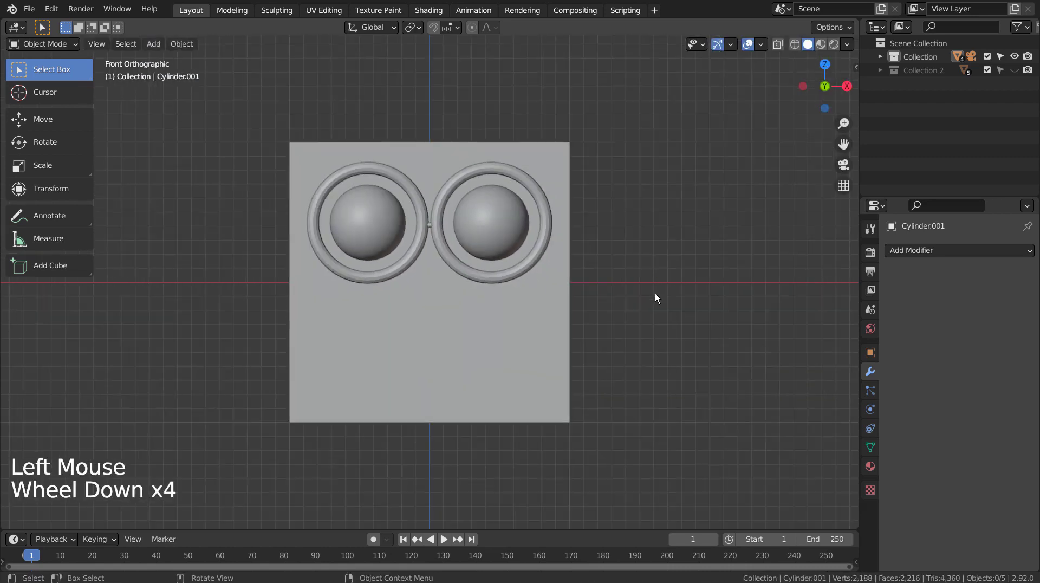
left_click(535, 259)
right_click(535, 258)
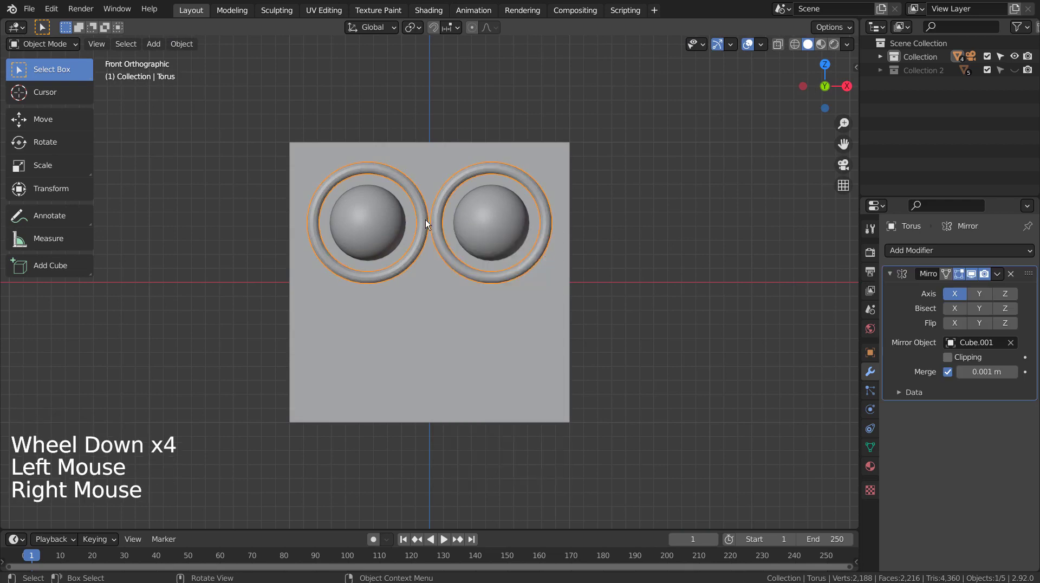
left_click(637, 273)
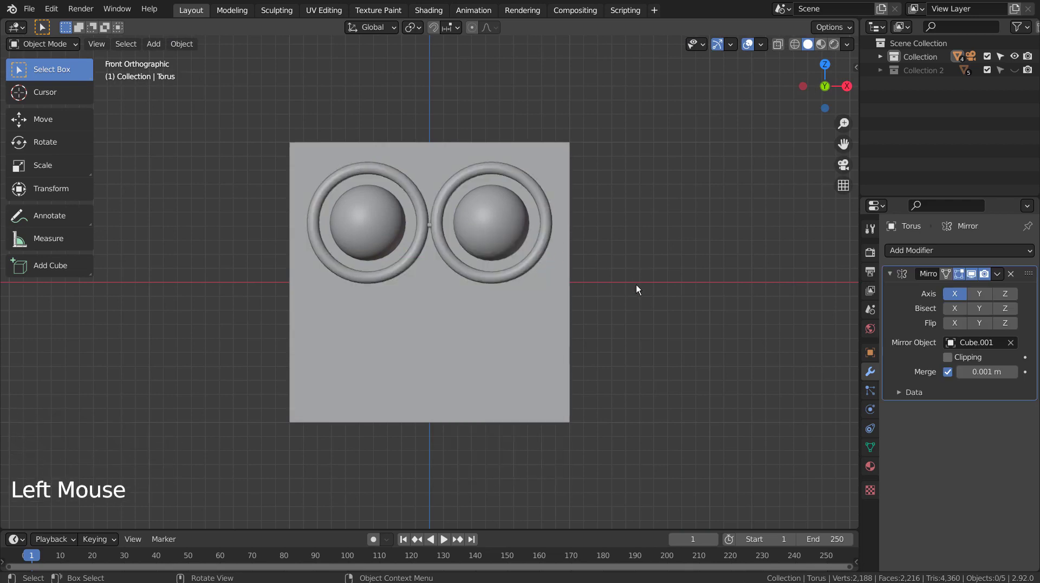
mouse_move(556, 310)
middle_mouse_down()
mouse_move(681, 326)
mouse_move(425, 405)
mouse_move(433, 424)
mouse_move(516, 406)
mouse_move(486, 416)
middle_mouse_up()
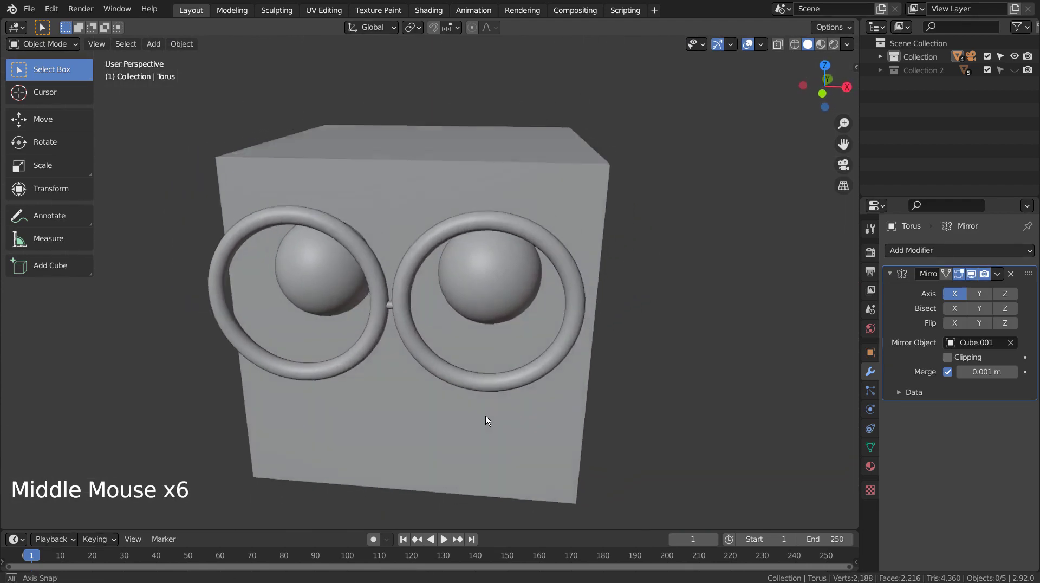
left_click(691, 412)
Step: Add a circle and fill it with a face to make a lens disc
key("shift+a")
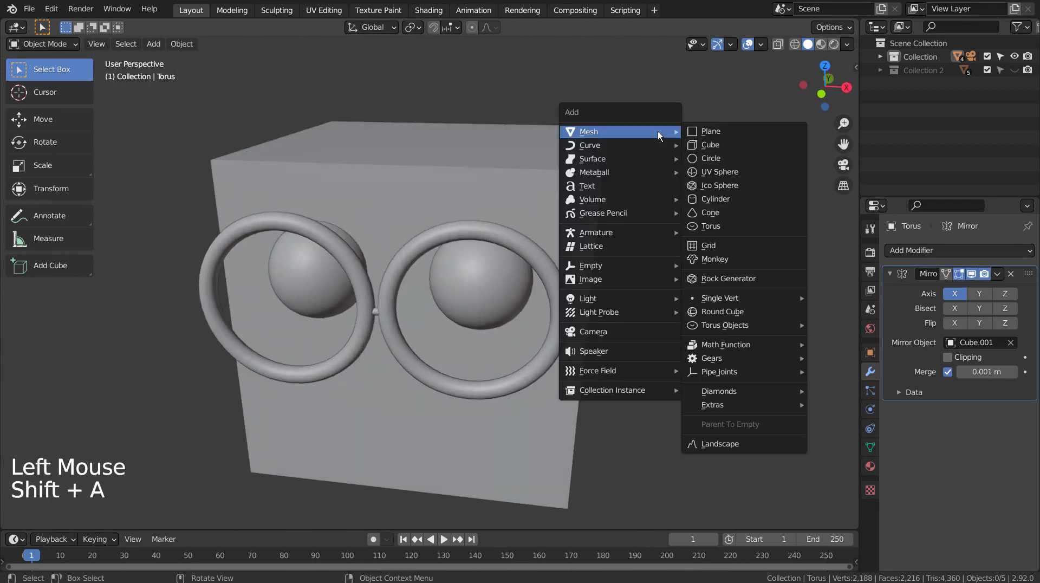
left_click(747, 156)
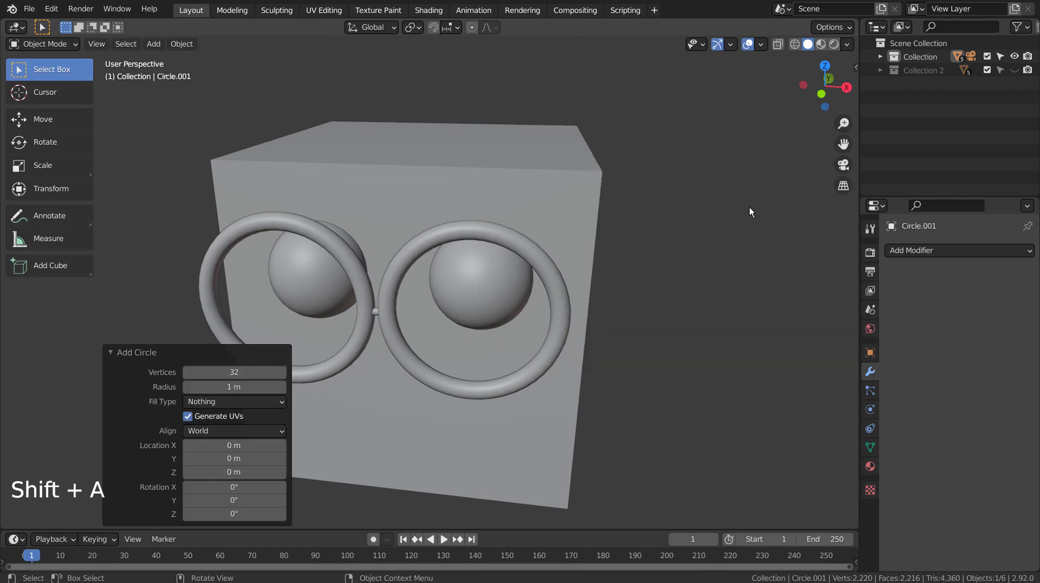
key("shift+z")
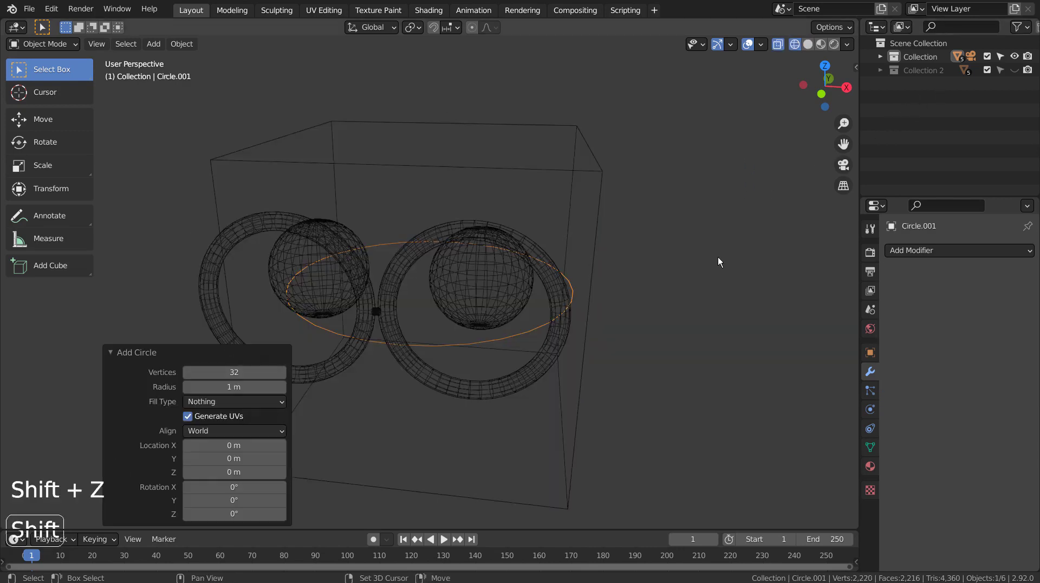
key("Tab")
key("f")
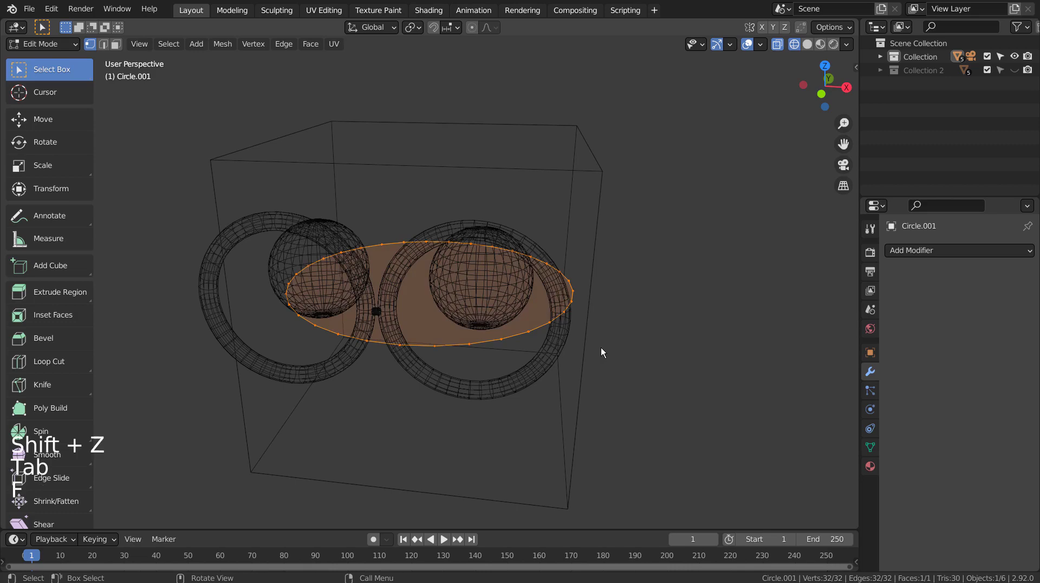
key("Tab")
Step: Rotate the disc 90° on X to stand it upright, back in solid front view
key("r")
key("x")
key("9")
key("0")
key("Return")
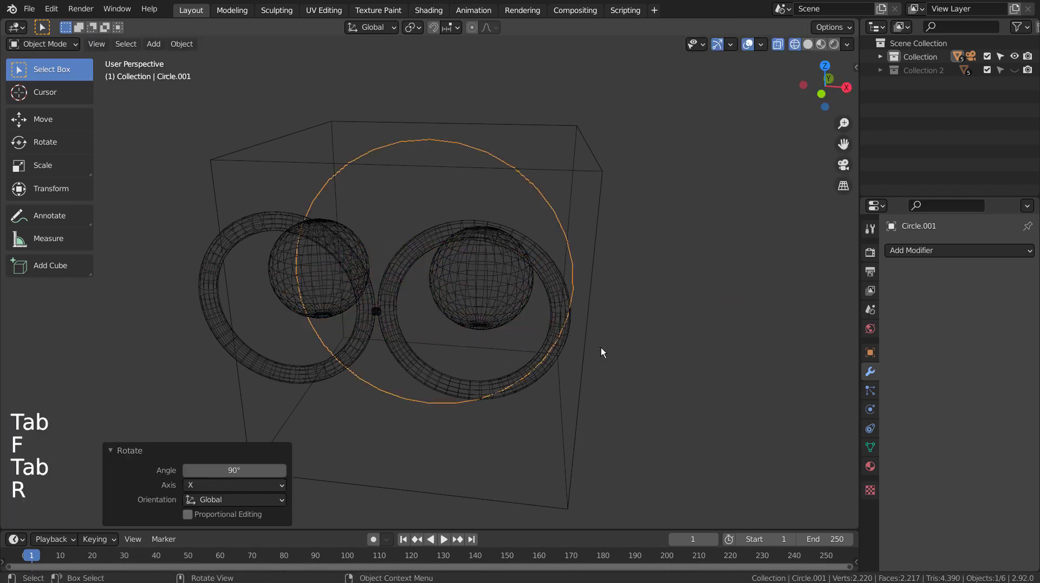
key("KP_1")
key("shift+z")
Step: Shrink the lens disc and place it over the right eye
key("g")
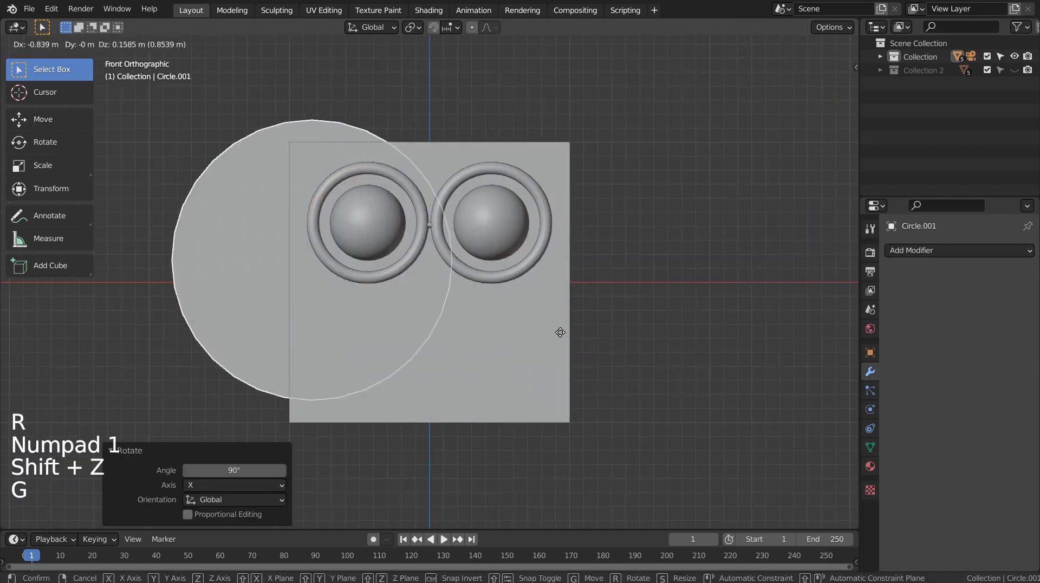
key("s")
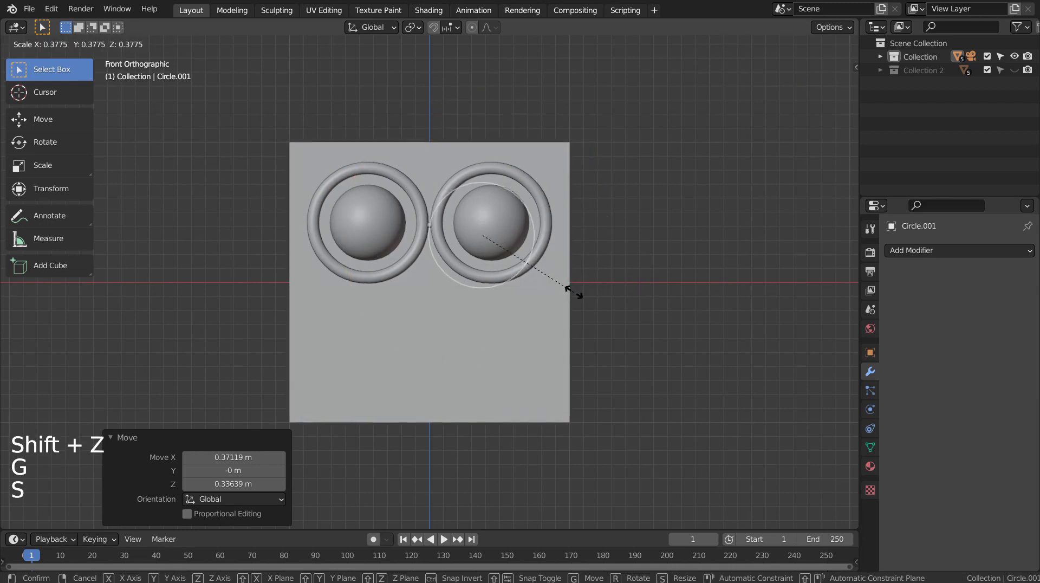
left_click(581, 291)
key("g")
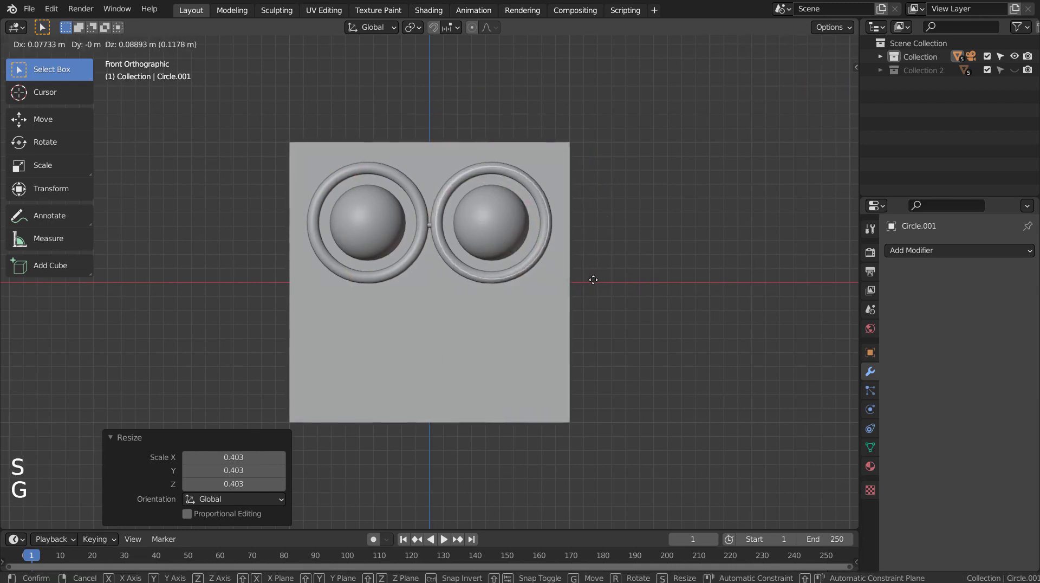
left_click(593, 280)
Step: Push the lens disc forward in front of the face from the side view
key("KP_3")
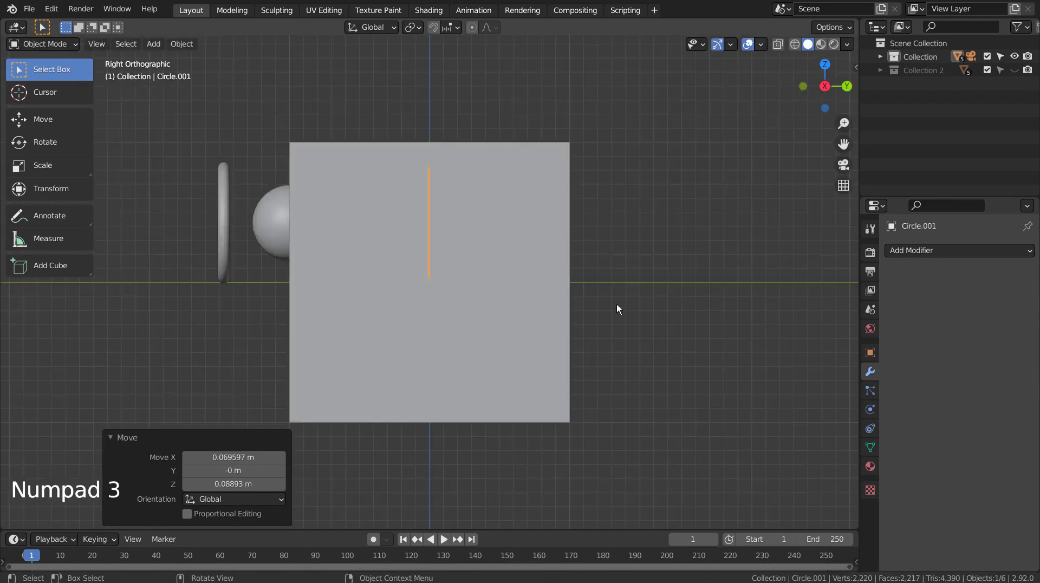
key("g")
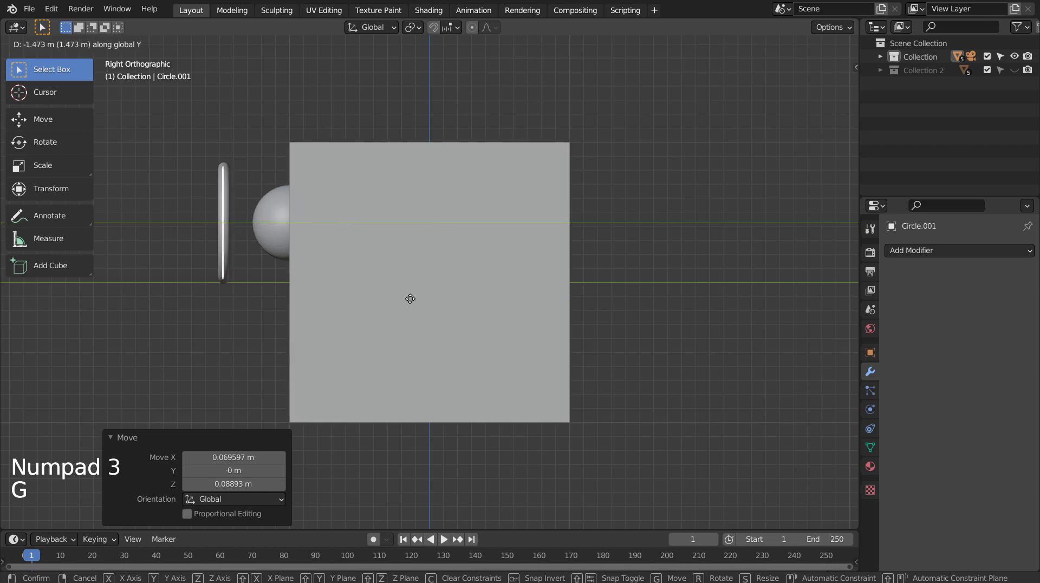
left_click(410, 299)
key("KP_1")
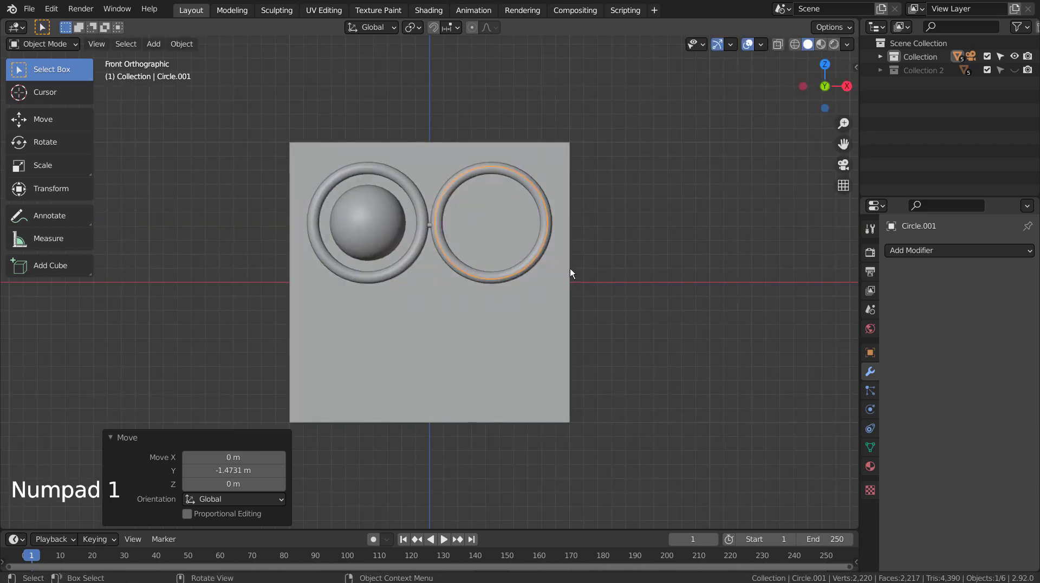
Step: Mirror Circle.001 across Cube.001 with a Mirror modifier and orbit to inspect both lenses
left_click(946, 248)
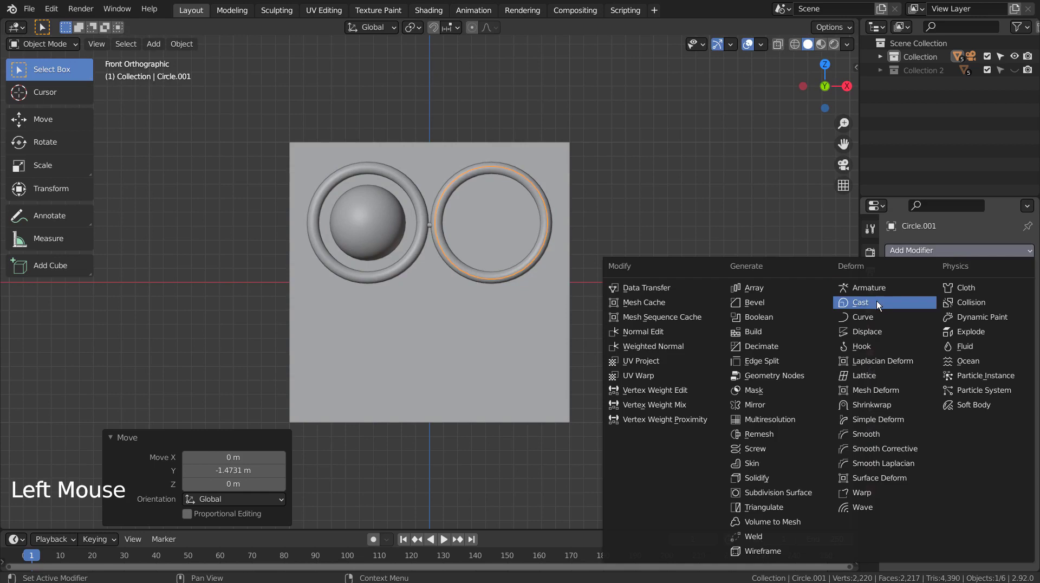
left_click(794, 407)
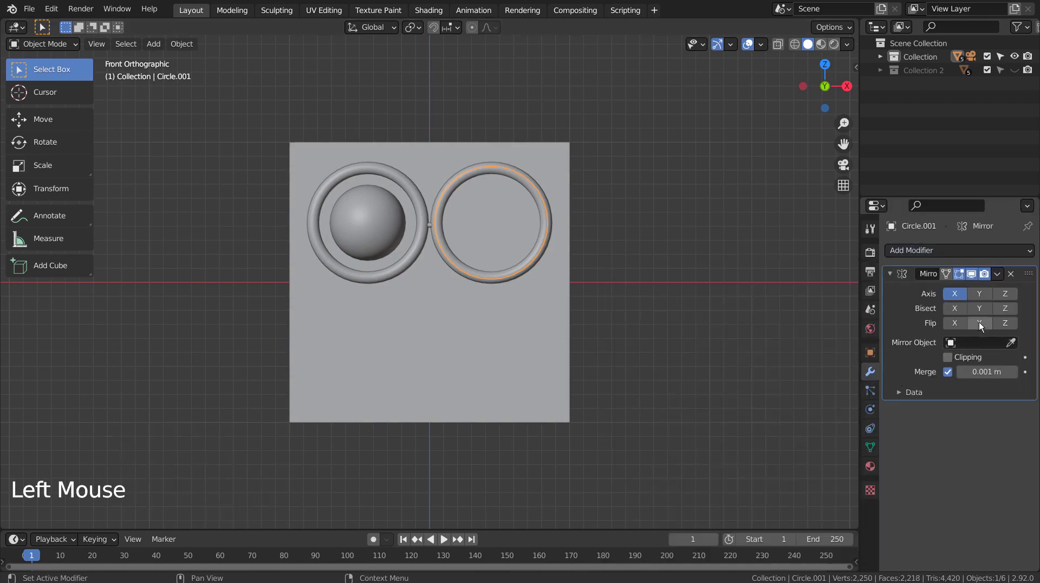
left_click(1011, 342)
left_click(437, 323)
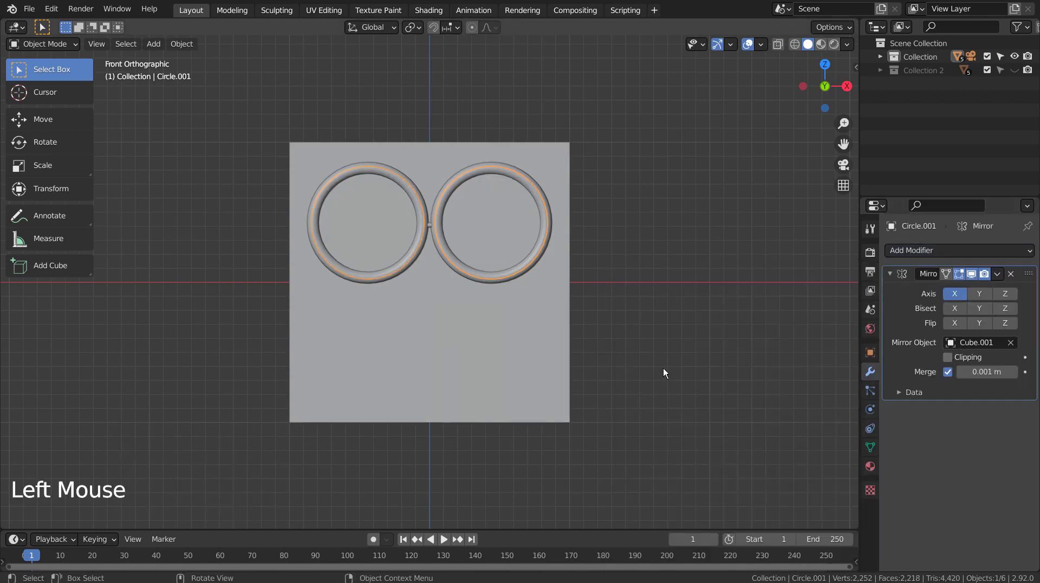
mouse_move(697, 349)
middle_mouse_down()
mouse_move(497, 425)
mouse_move(752, 406)
mouse_move(690, 441)
middle_mouse_up()
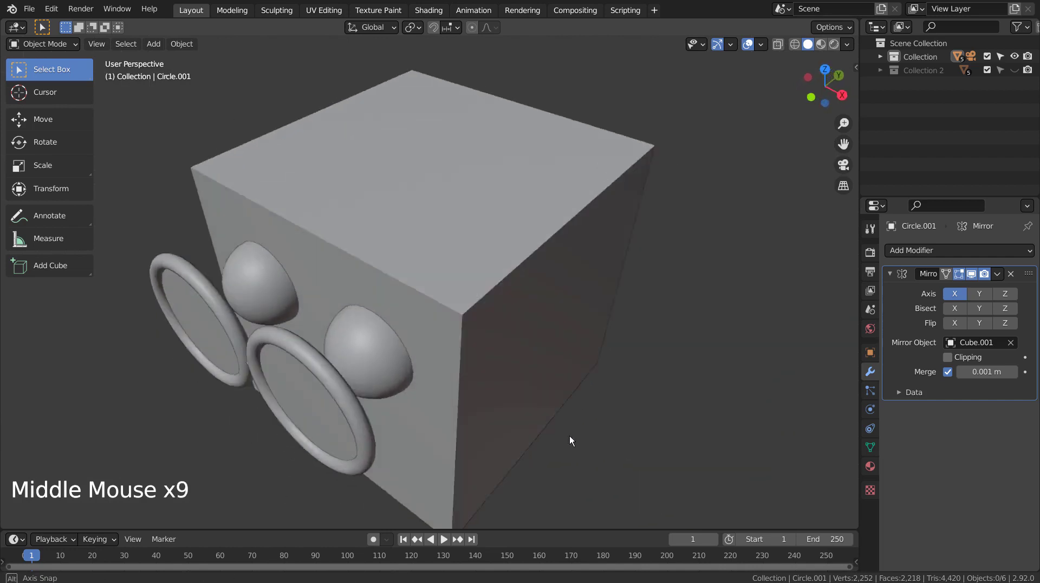
mouse_move(570, 435)
middle_mouse_down()
mouse_move(549, 385)
mouse_move(649, 358)
mouse_move(666, 380)
mouse_move(671, 366)
mouse_move(647, 387)
mouse_move(542, 395)
middle_mouse_up()
Step: Give the head cube a new light-green material and preview materials in the viewport
left_click(542, 395)
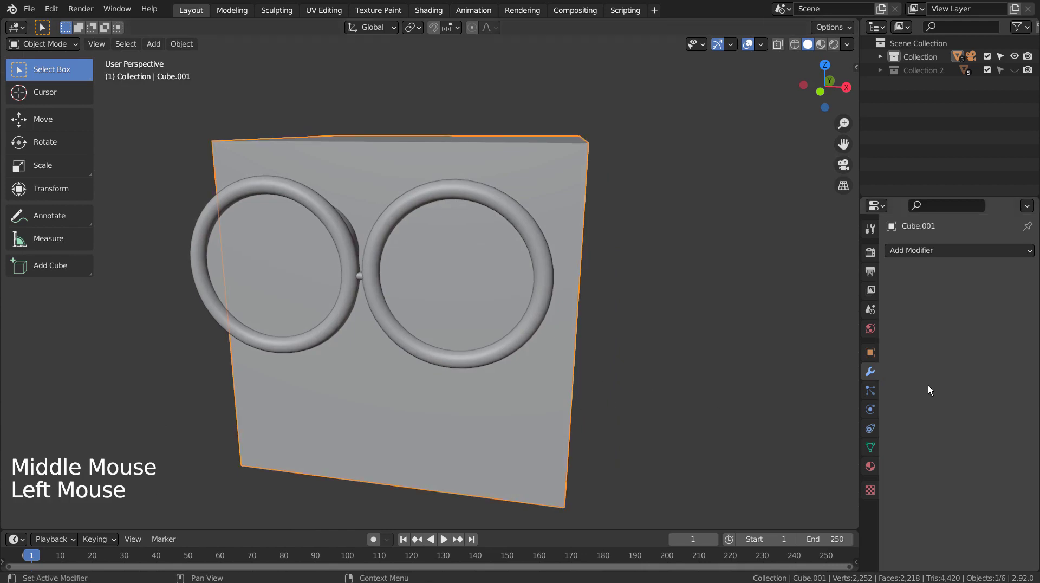
left_click(871, 467)
left_click(961, 302)
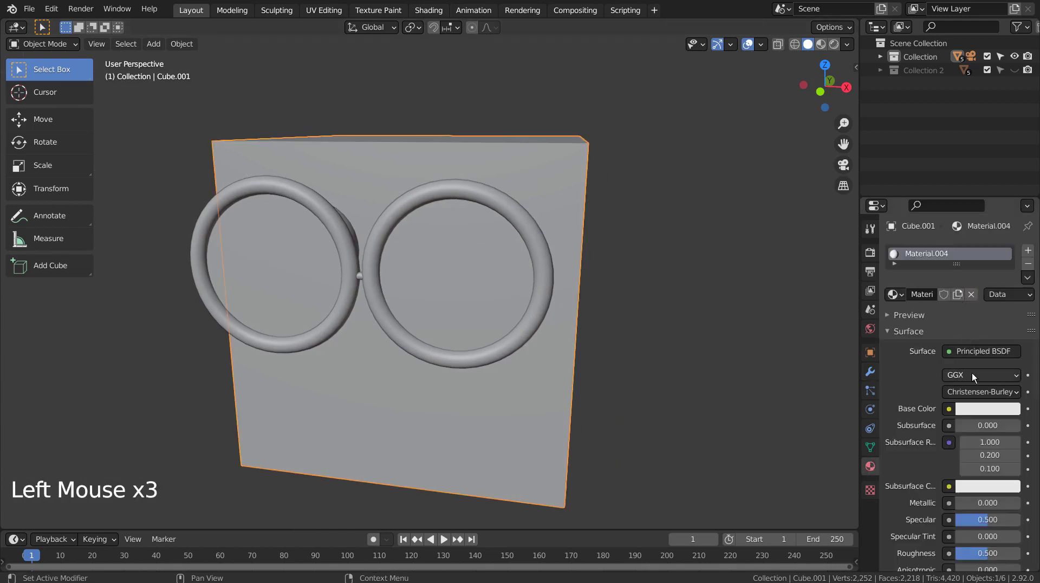
left_click(978, 409)
left_click(936, 254)
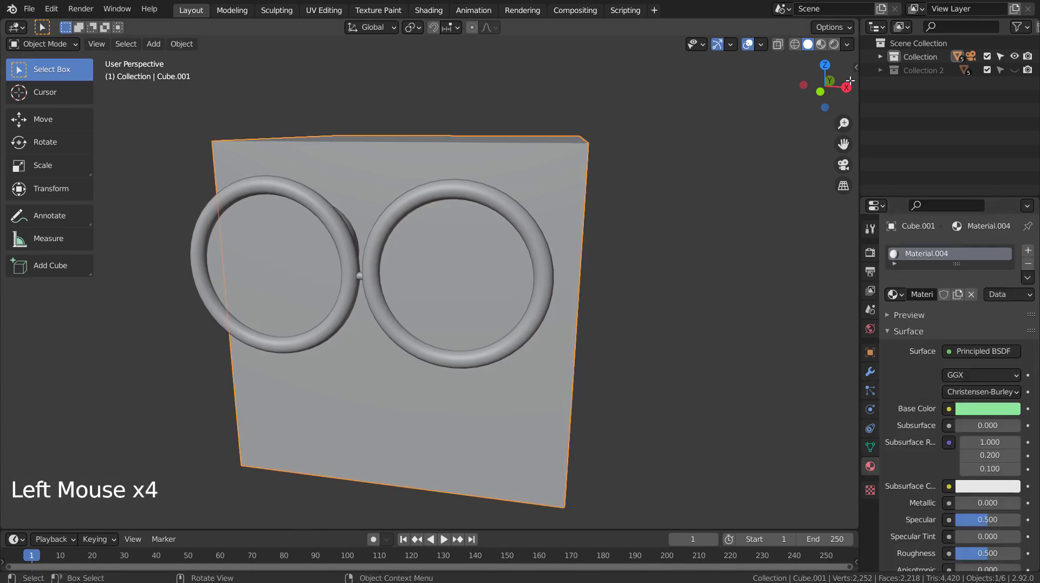
left_click(821, 45)
Step: Give the lens disc a new dark-grey material
left_click(493, 261)
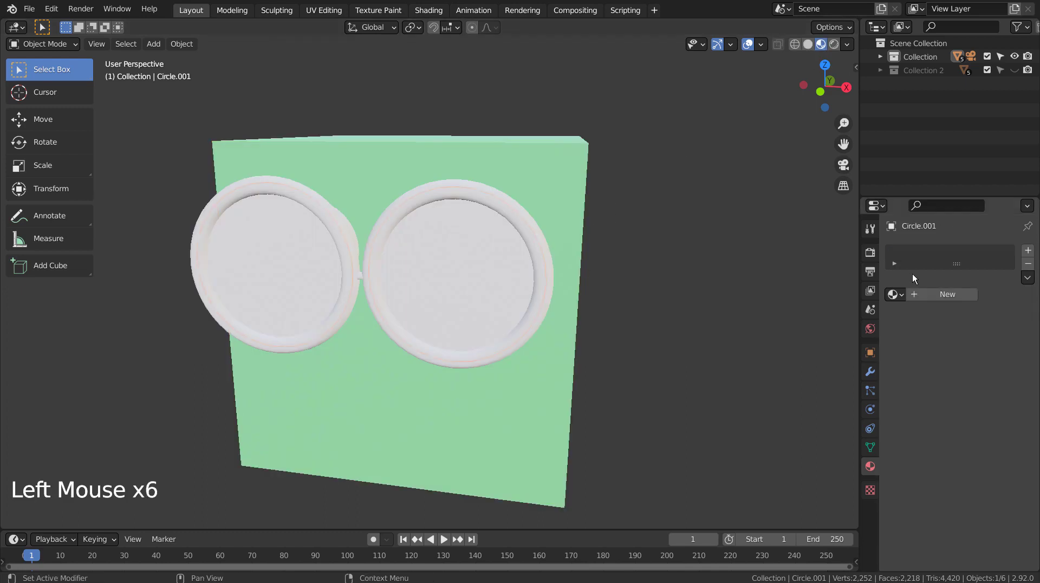
left_click(935, 294)
left_click(988, 410)
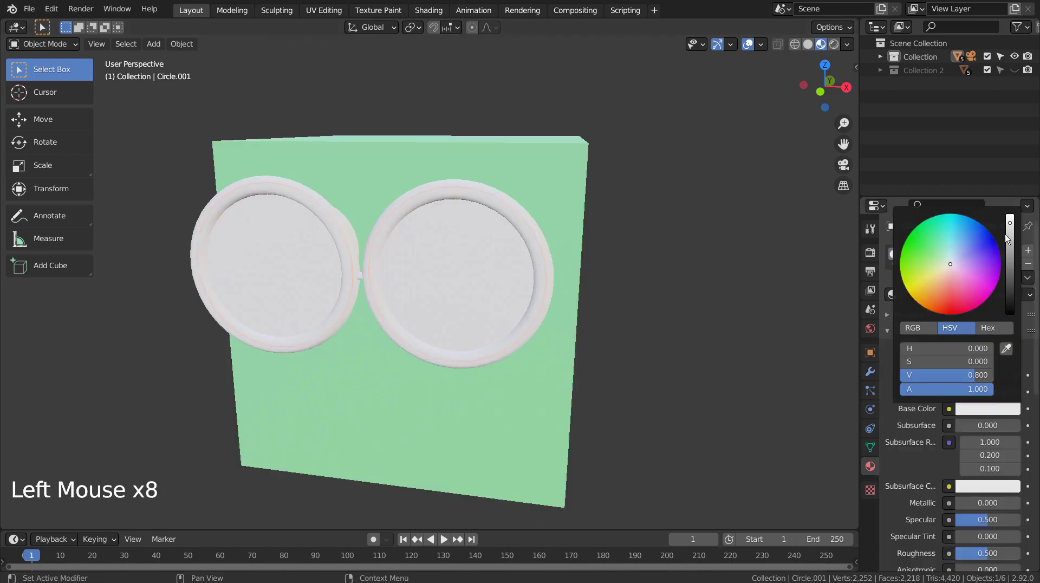
left_click_drag(1009, 283, 1010, 309)
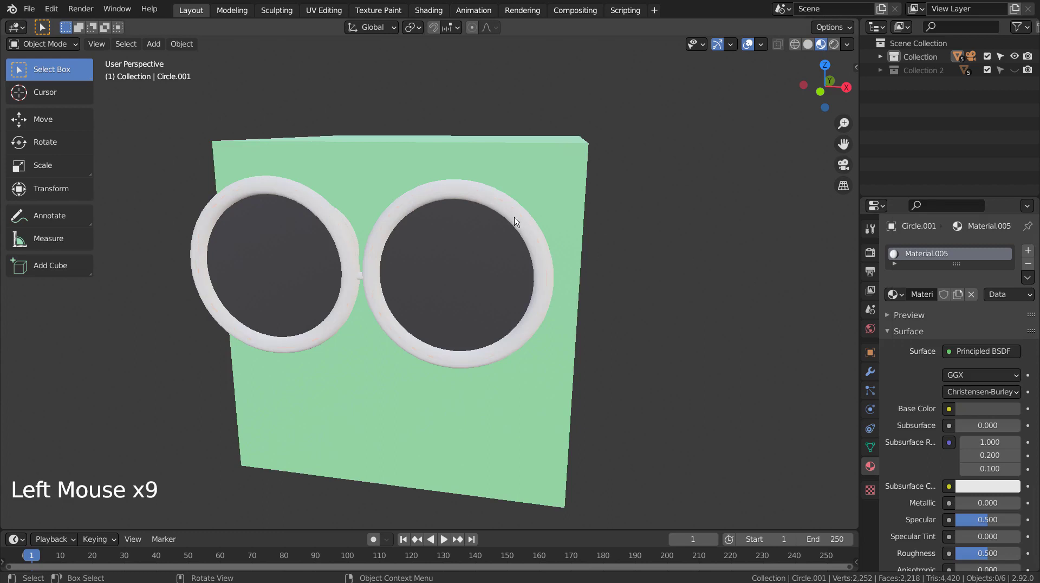
Step: Make the glasses rims a new blue material and reuse it on the bridge
left_click(515, 221)
left_click(956, 297)
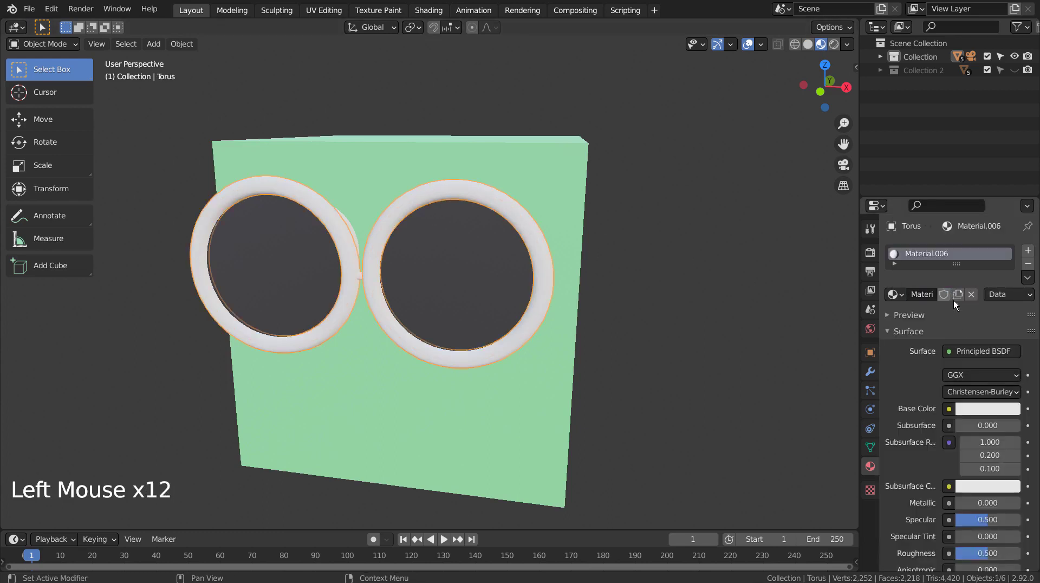
left_click(985, 407)
left_click(970, 241)
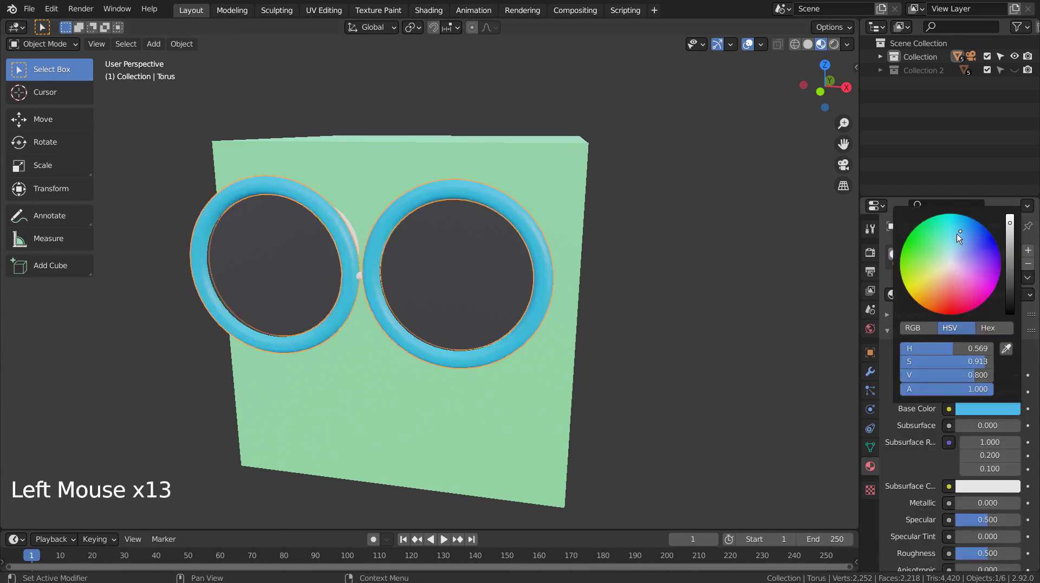
left_click(660, 269)
left_click(361, 277)
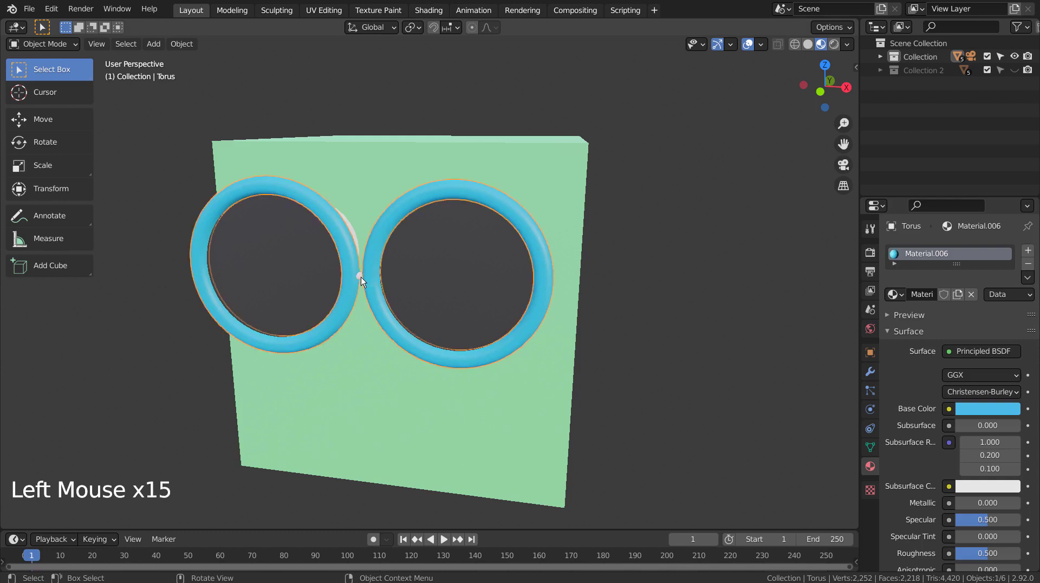
left_click(360, 275)
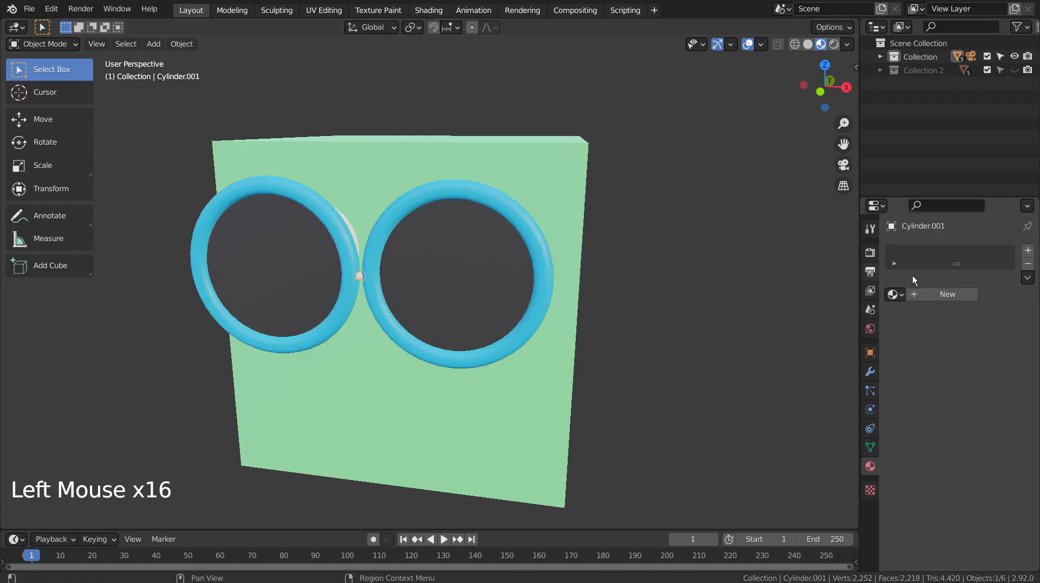
left_click(894, 294)
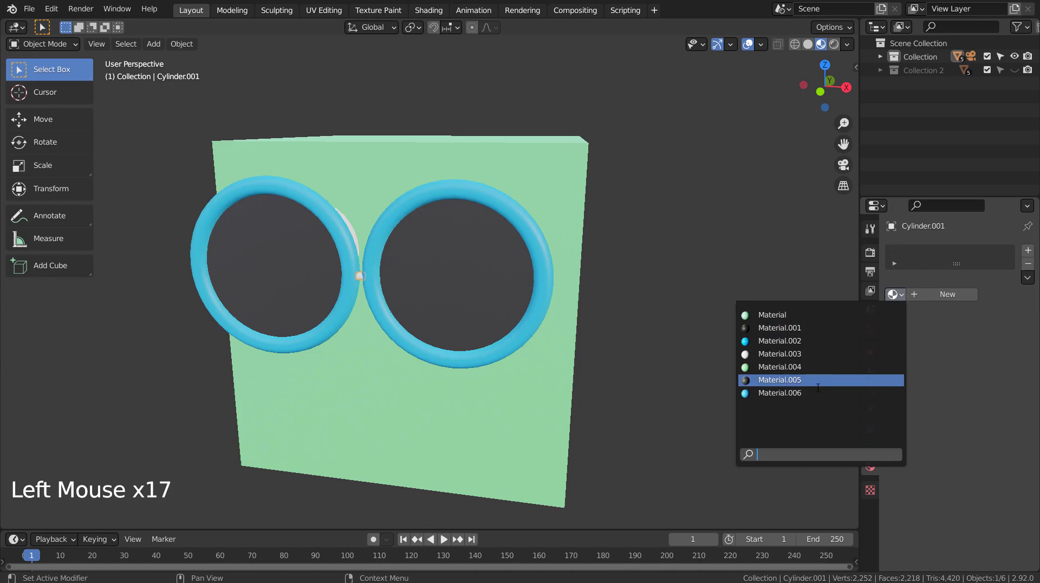
left_click(785, 393)
Step: Give the eyeball spheres a new grey material
mouse_move(654, 324)
middle_mouse_down()
mouse_move(778, 314)
mouse_move(713, 316)
middle_mouse_up()
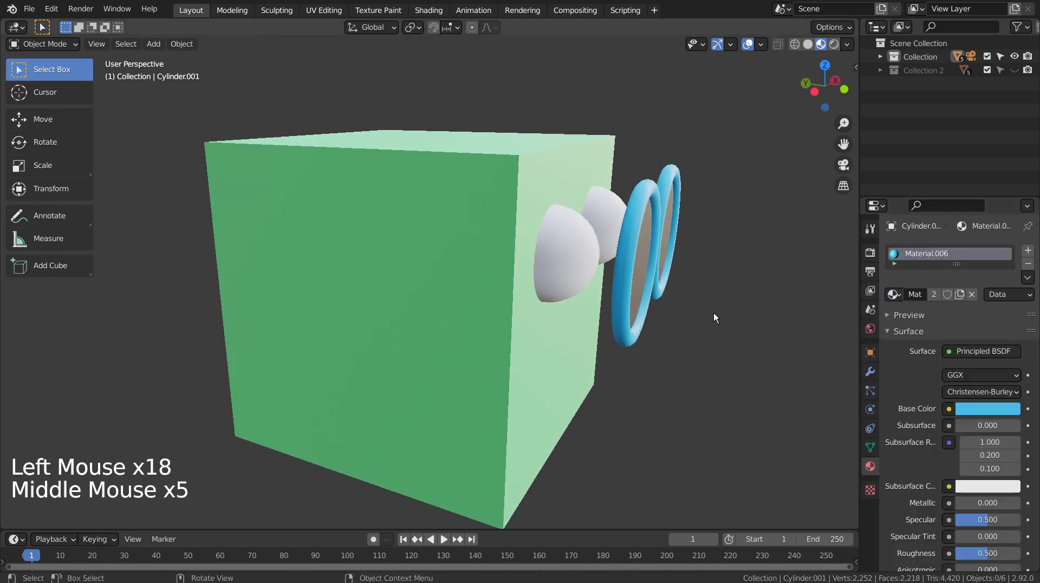
left_click(584, 285)
left_click(948, 294)
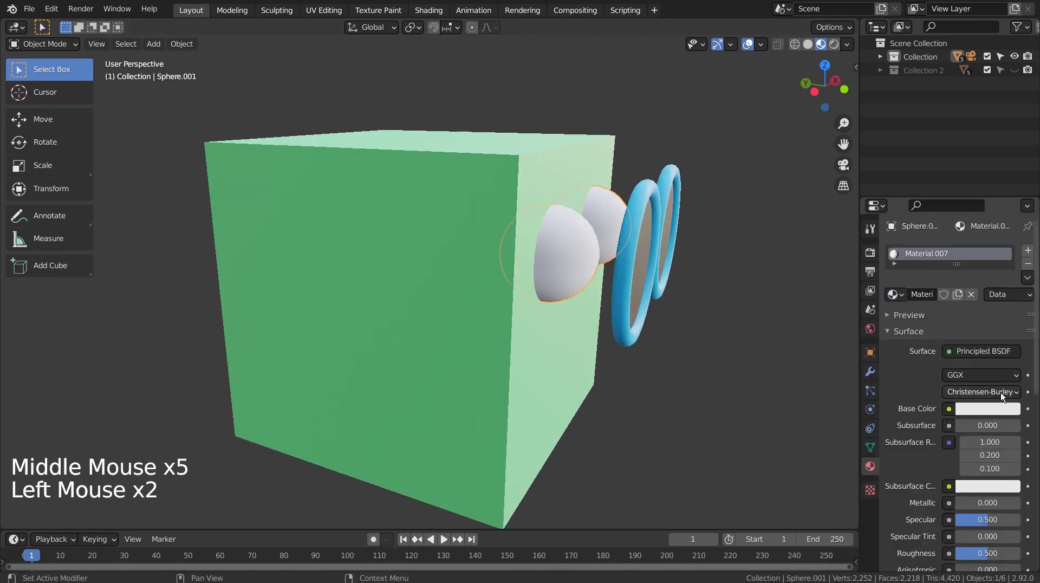
left_click(999, 408)
left_click(734, 400)
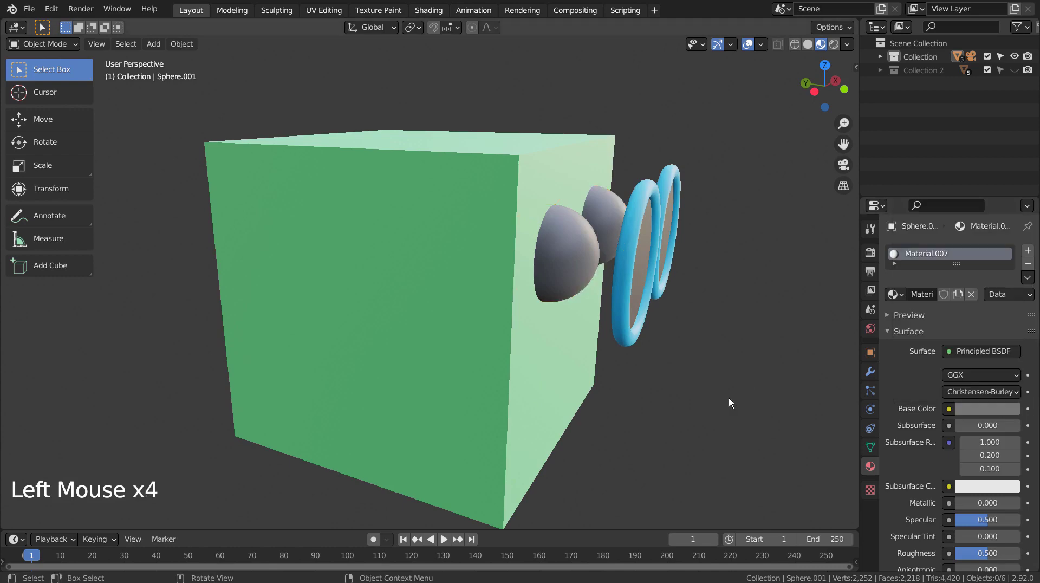
mouse_move(734, 399)
middle_mouse_down()
mouse_move(543, 360)
mouse_move(452, 360)
mouse_move(490, 298)
mouse_move(580, 341)
mouse_move(432, 381)
mouse_move(453, 379)
middle_mouse_up()
left_click(759, 423)
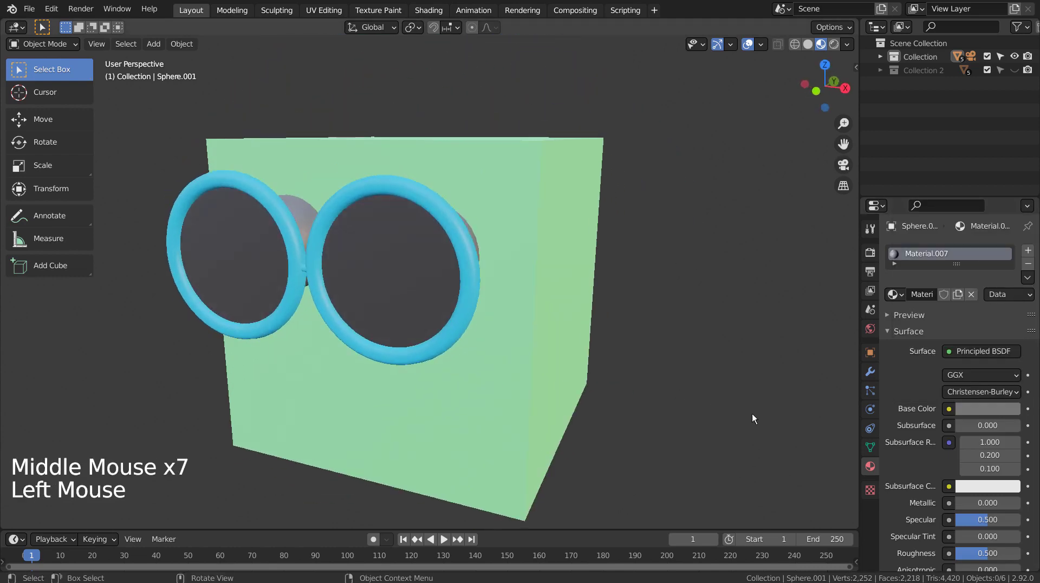
Step: In wireframe, box-select all the head's parts and move them to a new Collection 3
scroll(761, 412, "down", 2)
key("shift+z")
key("b")
left_click_drag(297, 136, 599, 438)
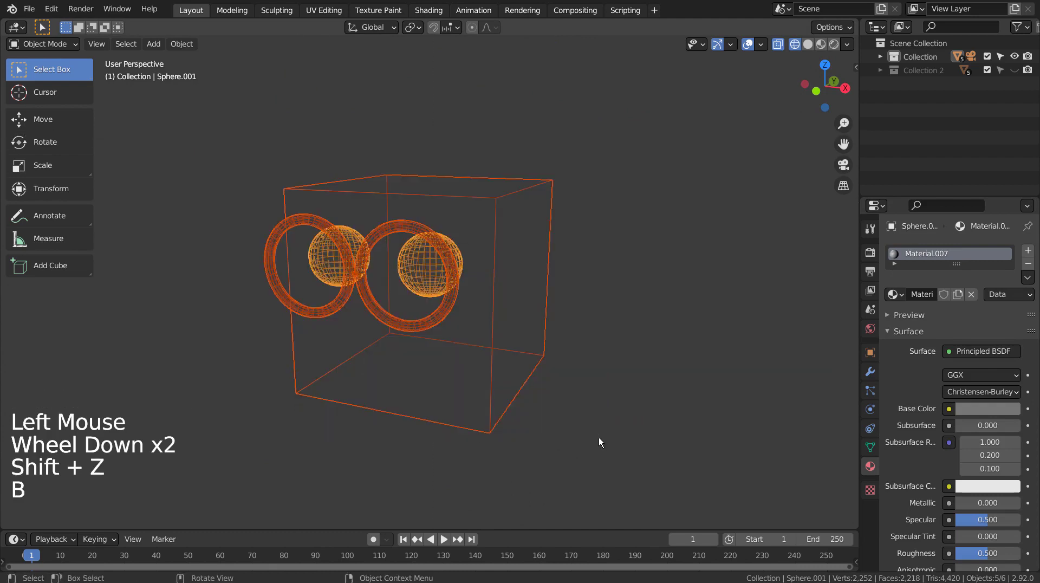
key("x")
key("m")
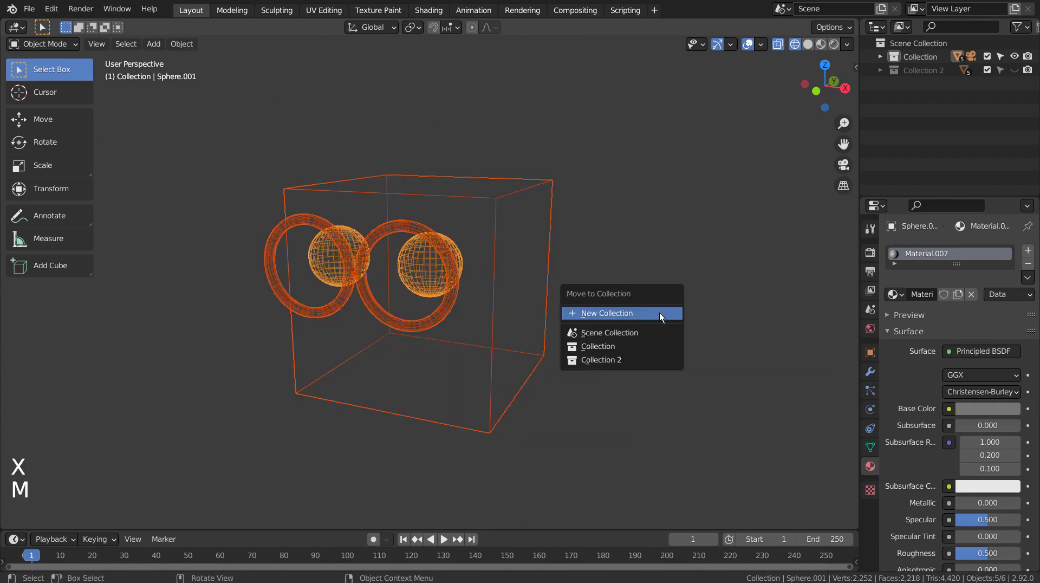
left_click(659, 313)
left_click(660, 351)
Step: Hide Collection 3, show Collection 2 and make it the active collection
left_click(738, 244)
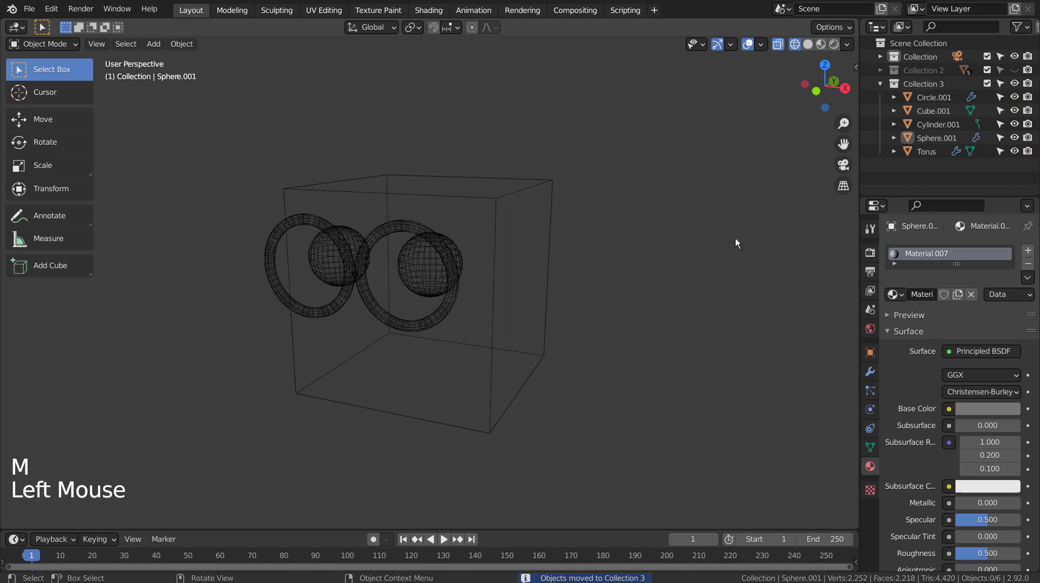
left_click(882, 84)
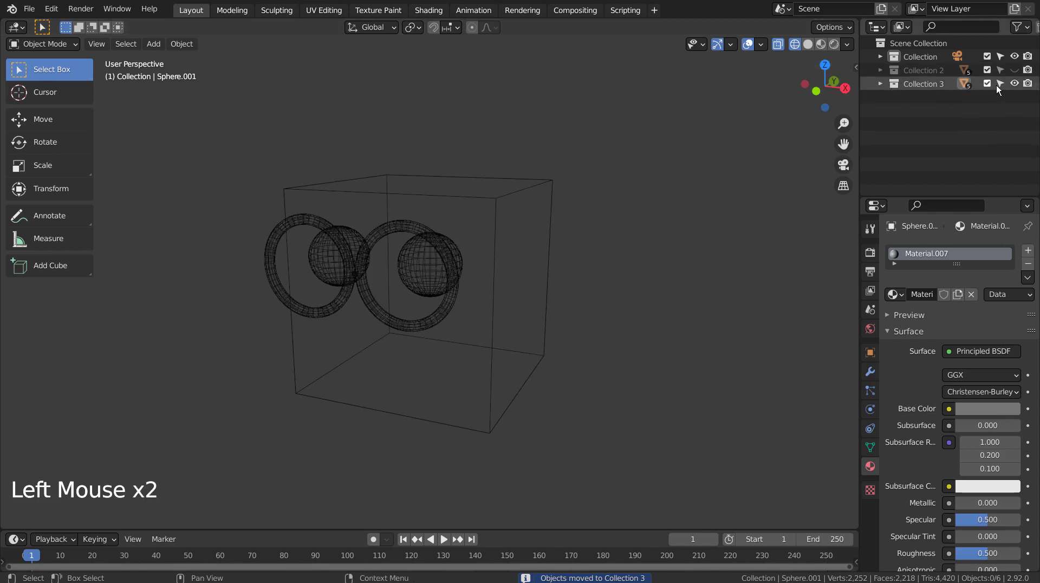
left_click(1014, 83)
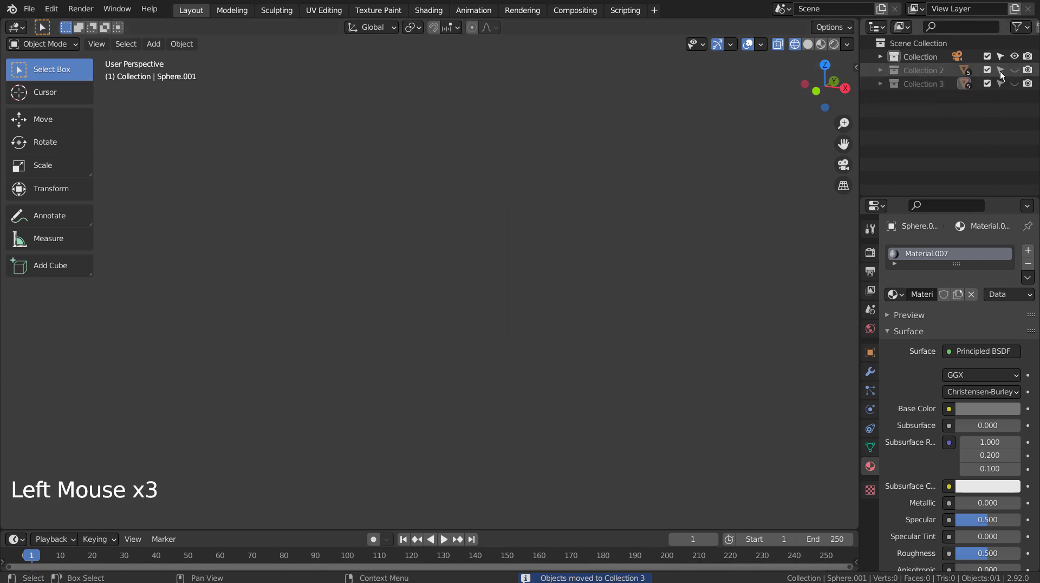
left_click(1015, 70)
left_click(904, 70)
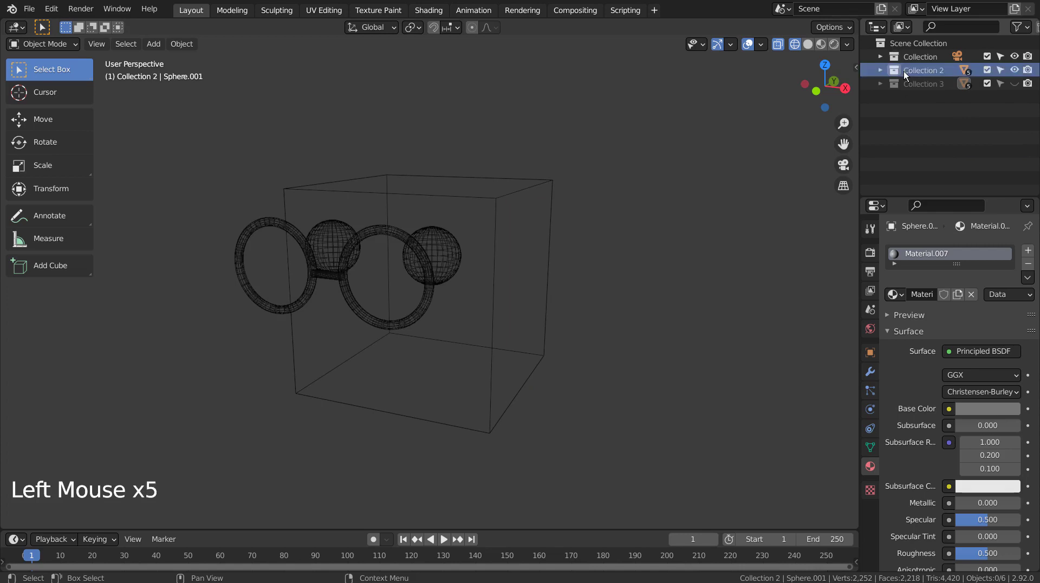
Step: Leave wireframe display and orbit around the cube head to view its materials
left_click(600, 310)
scroll(591, 329, "down", 3)
scroll(591, 330, "down", 1)
key("shift+z")
left_click(594, 328)
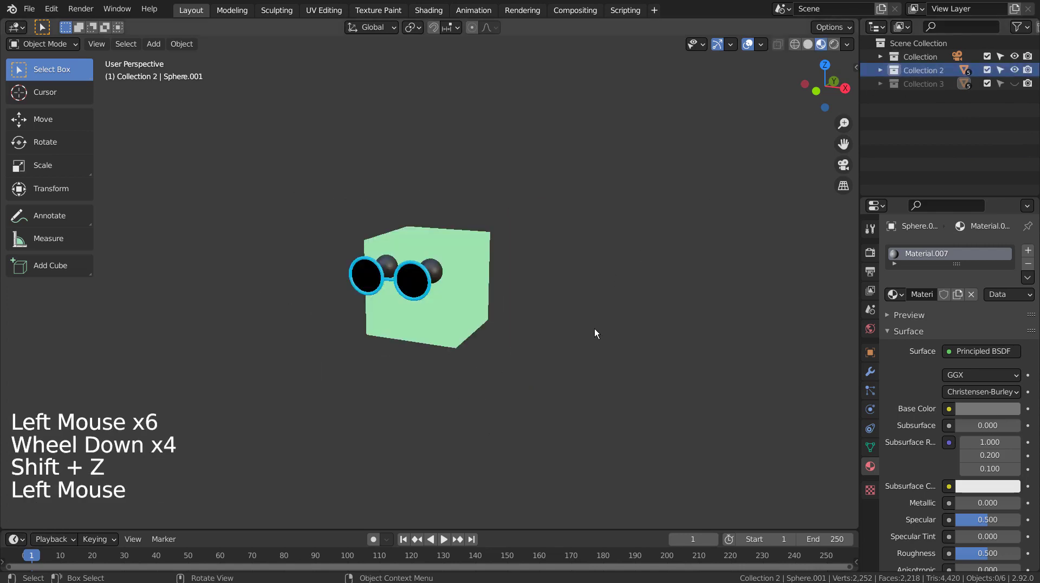
mouse_move(594, 329)
middle_mouse_down()
mouse_move(687, 330)
mouse_move(666, 411)
mouse_move(563, 408)
mouse_move(575, 386)
middle_mouse_up()
scroll(562, 409, "up", 3)
scroll(562, 408, "up", 2)
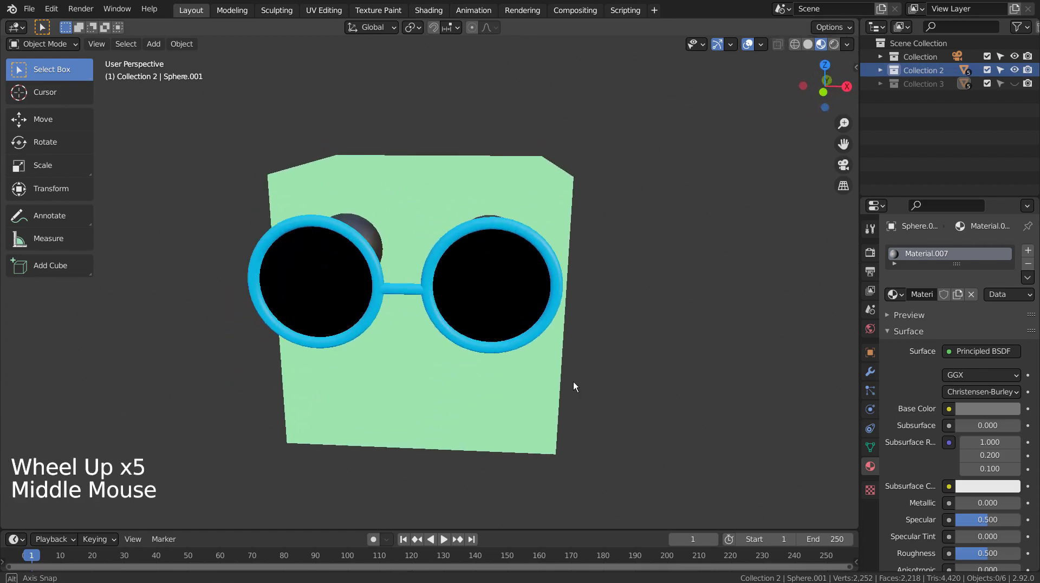
middle_click(574, 386)
Step: Switch to rendered shading, zoom around the render, then select the green head cube
left_click(834, 45)
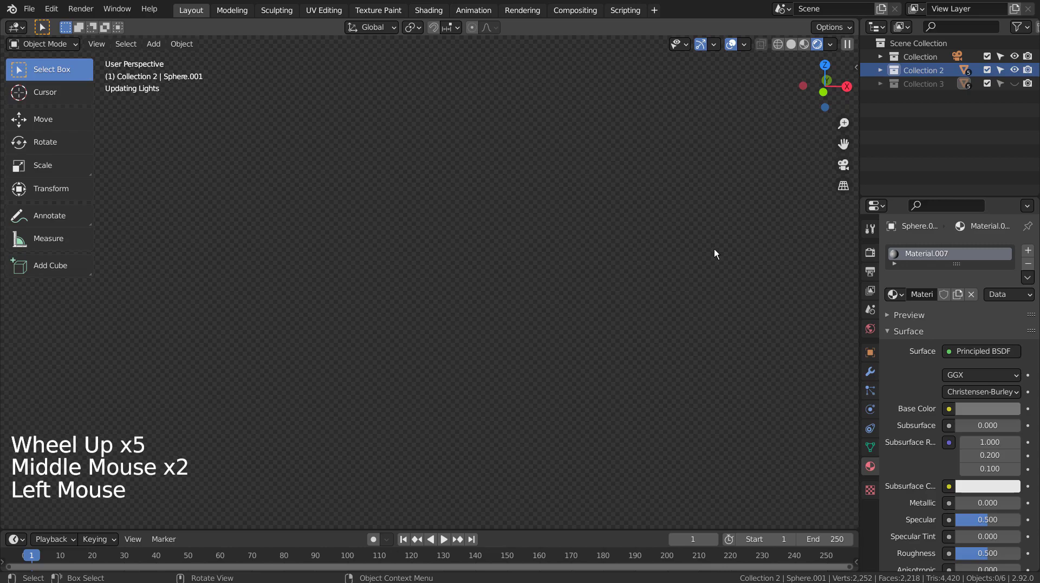
mouse_move(715, 248)
middle_mouse_down()
mouse_move(724, 237)
mouse_move(716, 228)
mouse_move(738, 229)
mouse_move(720, 222)
mouse_move(724, 207)
mouse_move(726, 241)
mouse_move(725, 231)
middle_mouse_up()
scroll(722, 228, "down", 1)
scroll(723, 228, "down", 4)
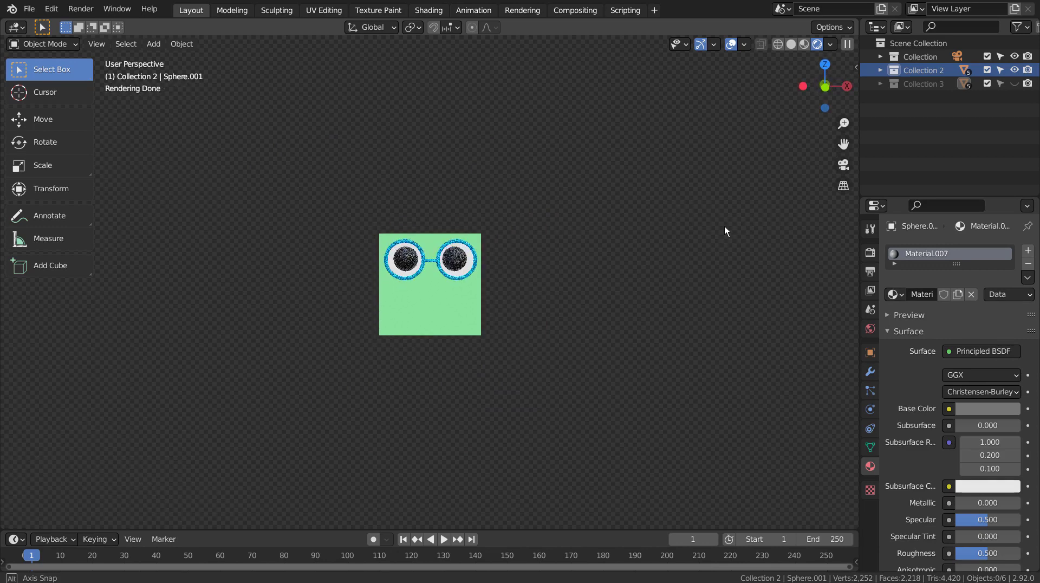
scroll(645, 276, "up", 3)
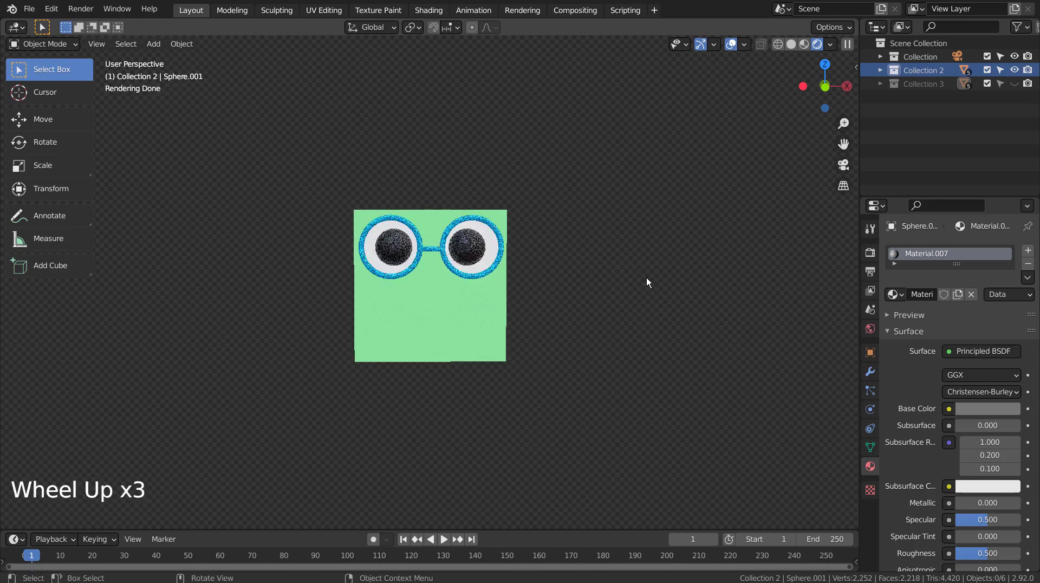
scroll(646, 277, "up", 4)
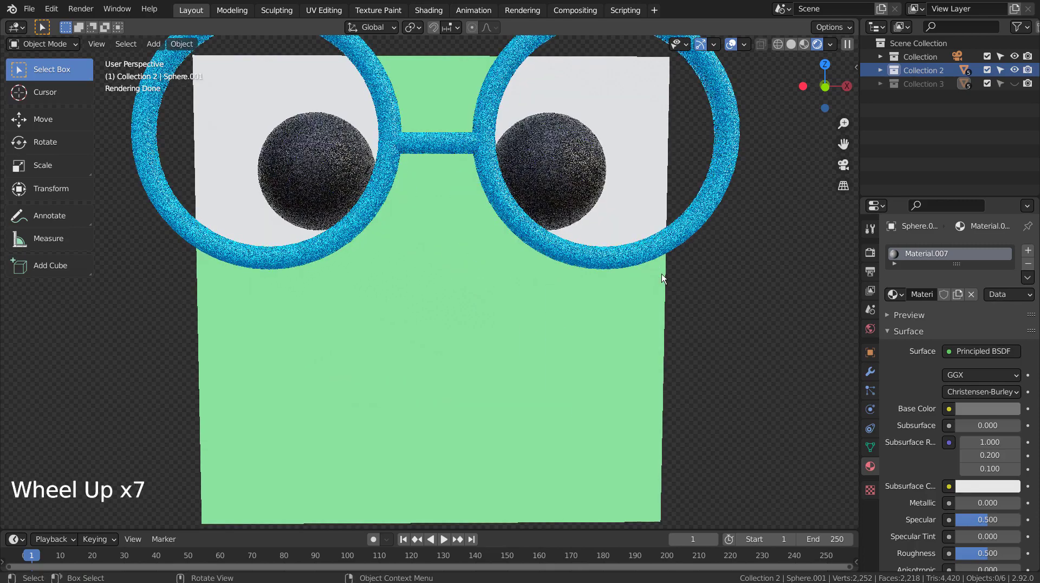
scroll(662, 274, "down", 1)
scroll(662, 274, "down", 1)
scroll(662, 274, "down", 1)
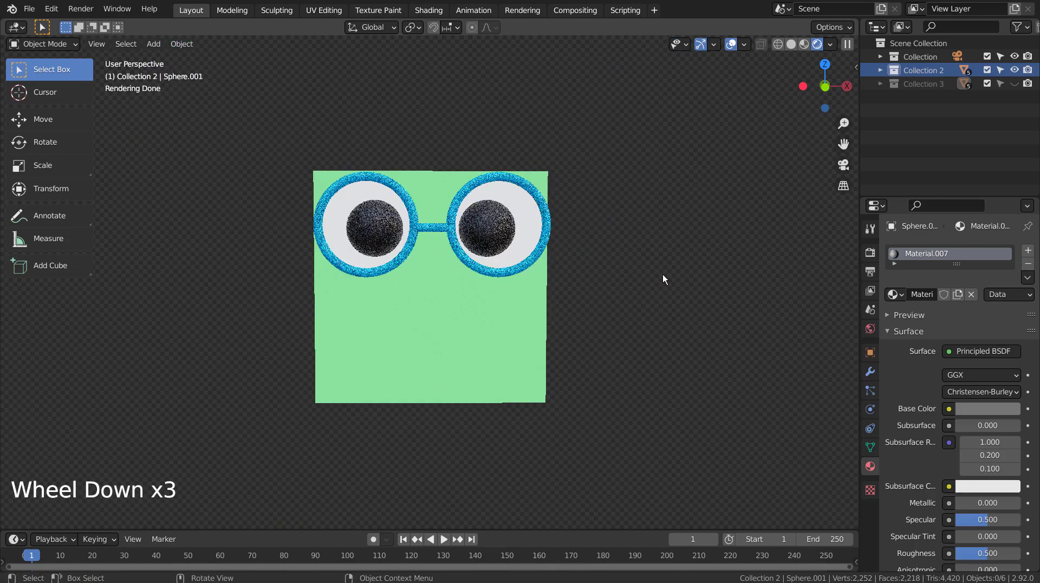
left_click(510, 348)
mouse_move(599, 344)
middle_mouse_down()
mouse_move(610, 363)
mouse_move(587, 380)
mouse_move(587, 367)
middle_mouse_up()
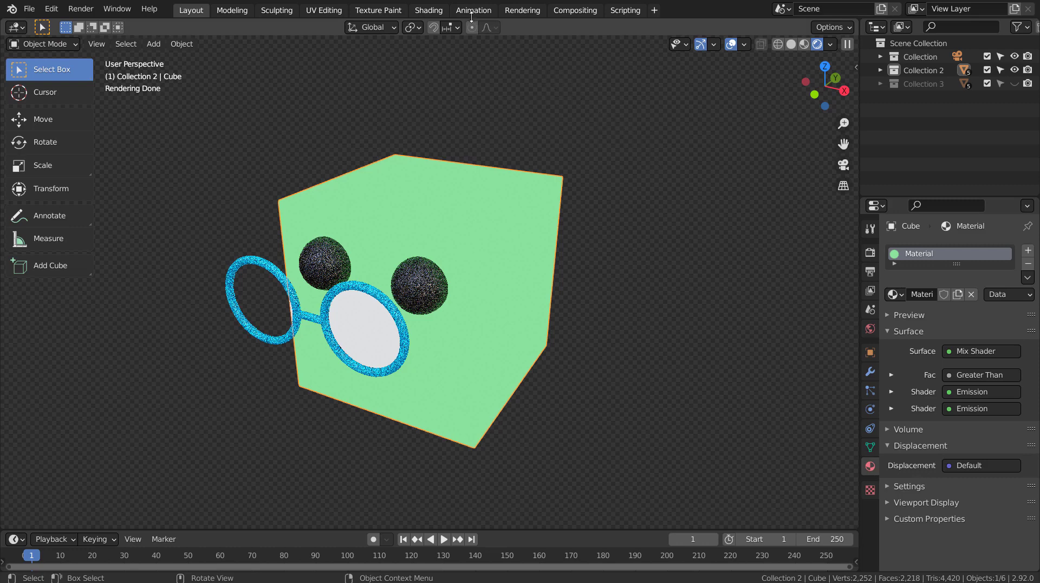
Step: In the Shading workspace, line up the Light Path, Greater Than, Emission, Mix Shader and Output nodes
left_click(415, 11)
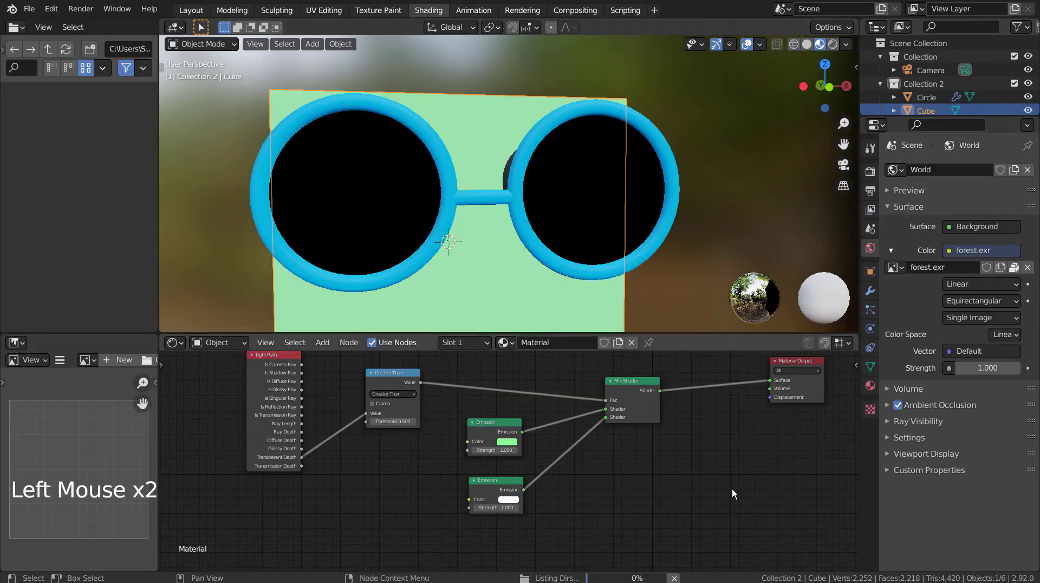
mouse_move(737, 430)
middle_mouse_down()
mouse_move(662, 491)
mouse_move(724, 508)
middle_mouse_up()
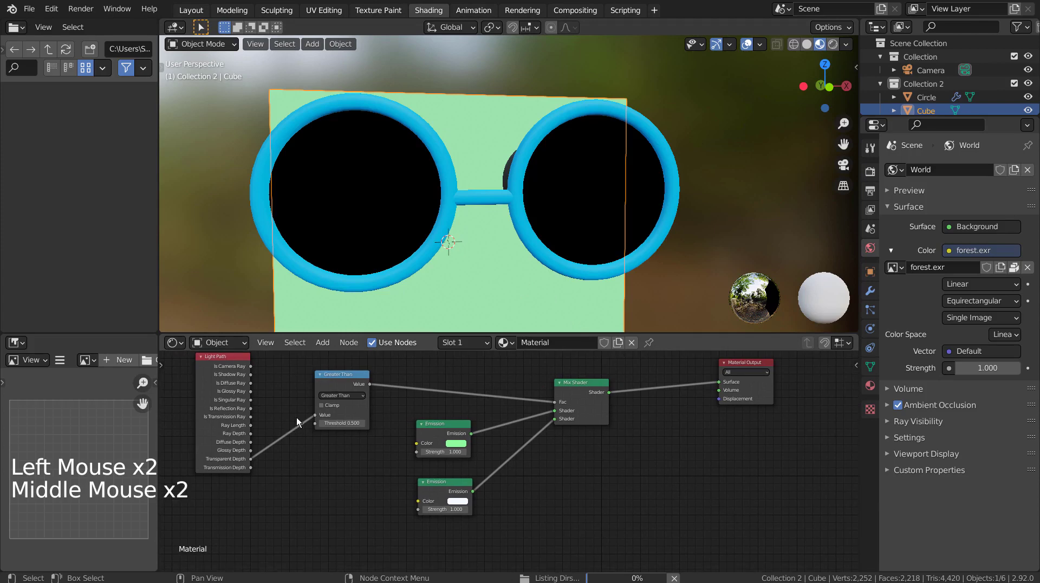
left_click_drag(235, 362, 285, 415)
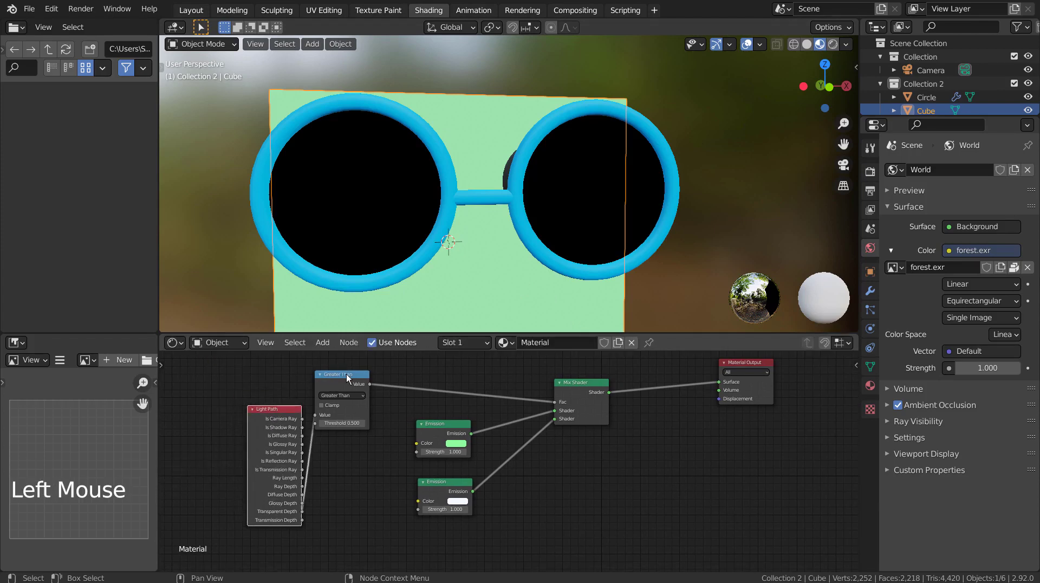
left_click_drag(346, 373, 367, 405)
left_click_drag(461, 425, 464, 441)
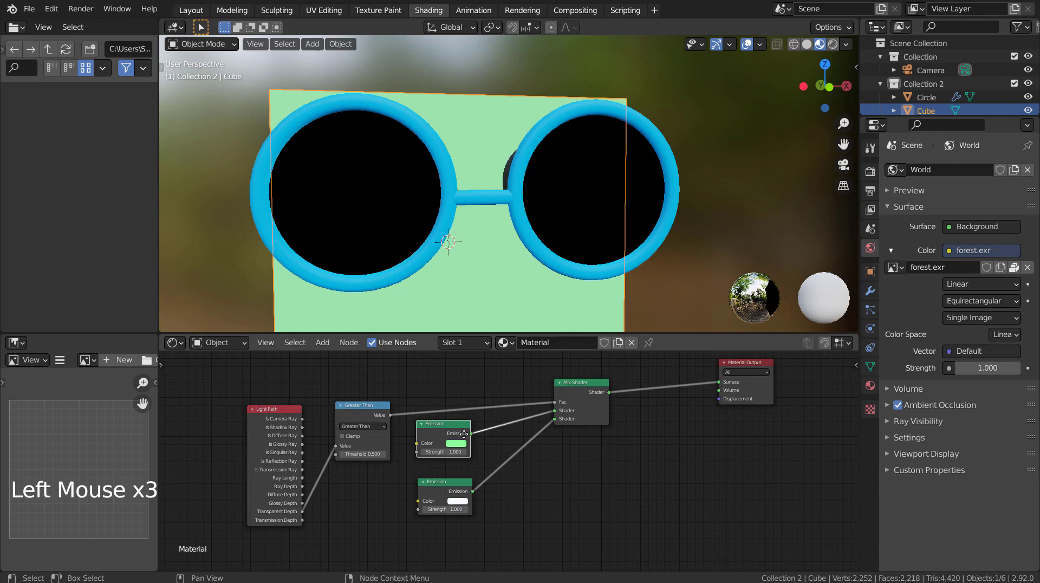
left_click_drag(556, 384, 516, 393)
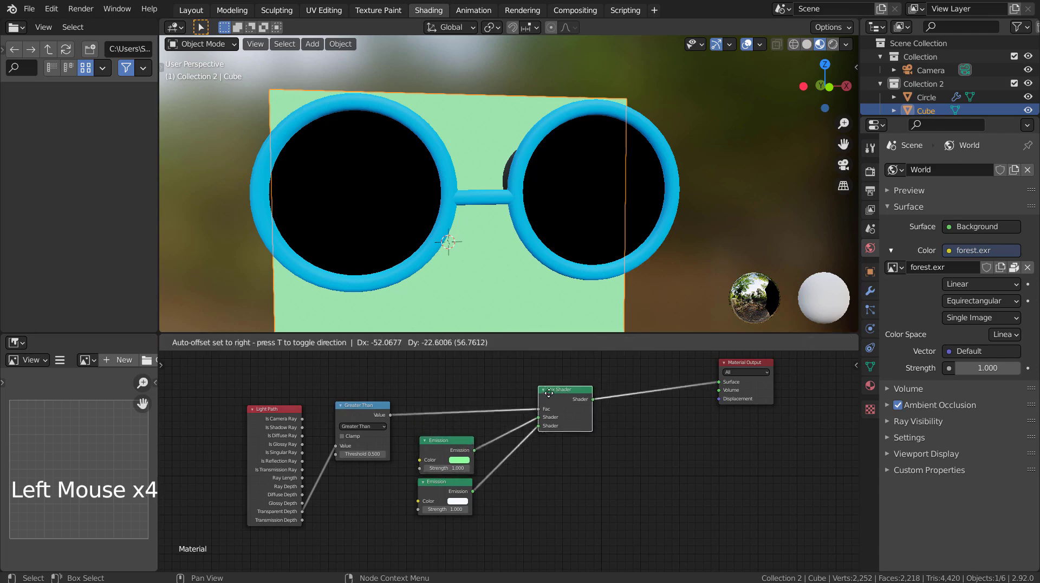
left_click_drag(753, 364, 646, 392)
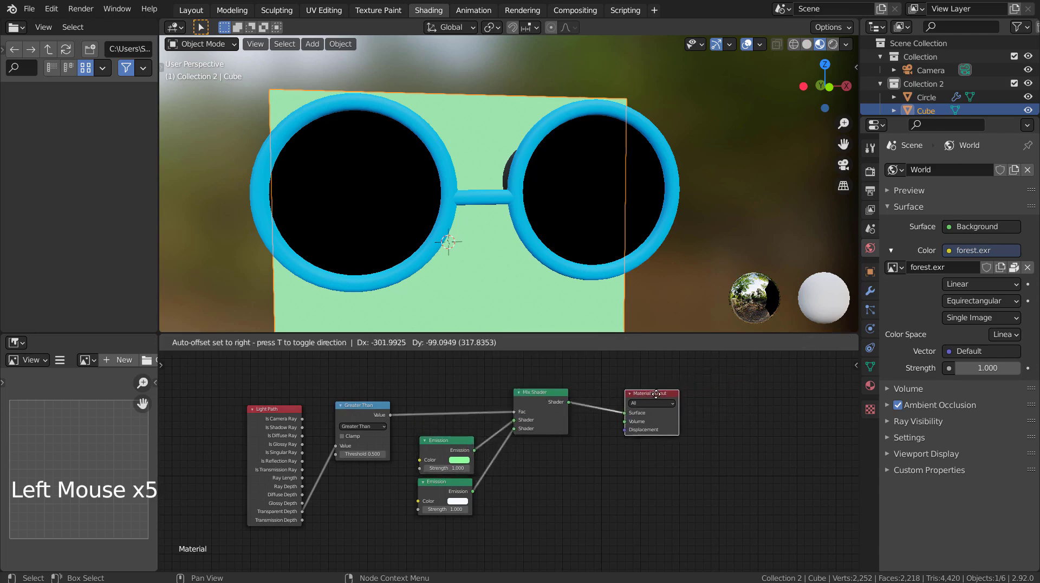
left_click(602, 487)
Step: Maximize the node editor to view the whole head node graph, then restore the layout
key("ctrl+space")
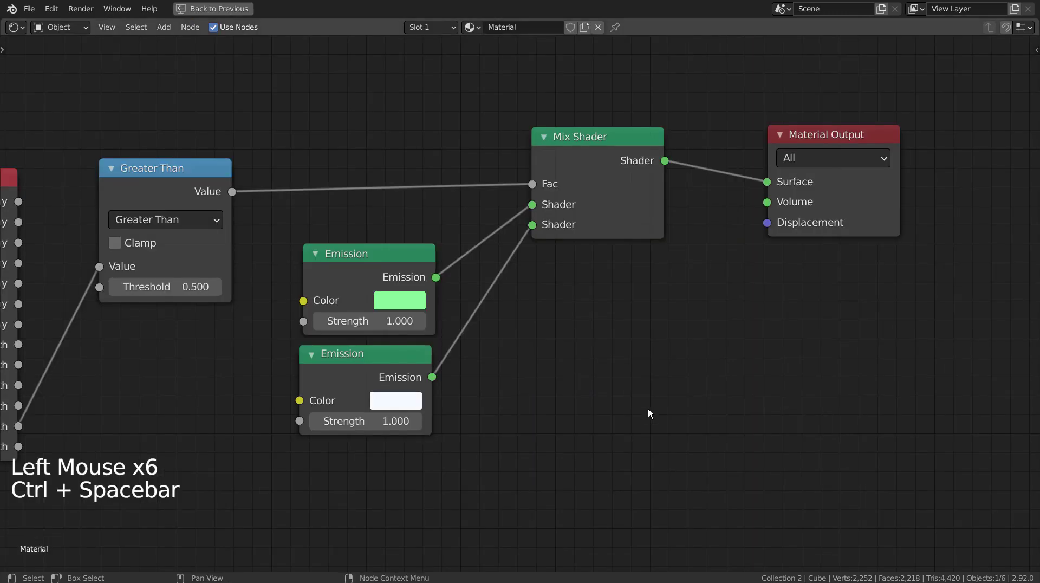
scroll(648, 409, "down", 3)
mouse_move(648, 409)
middle_mouse_down("shift")
mouse_move(668, 393)
mouse_move(641, 404)
middle_mouse_up("shift")
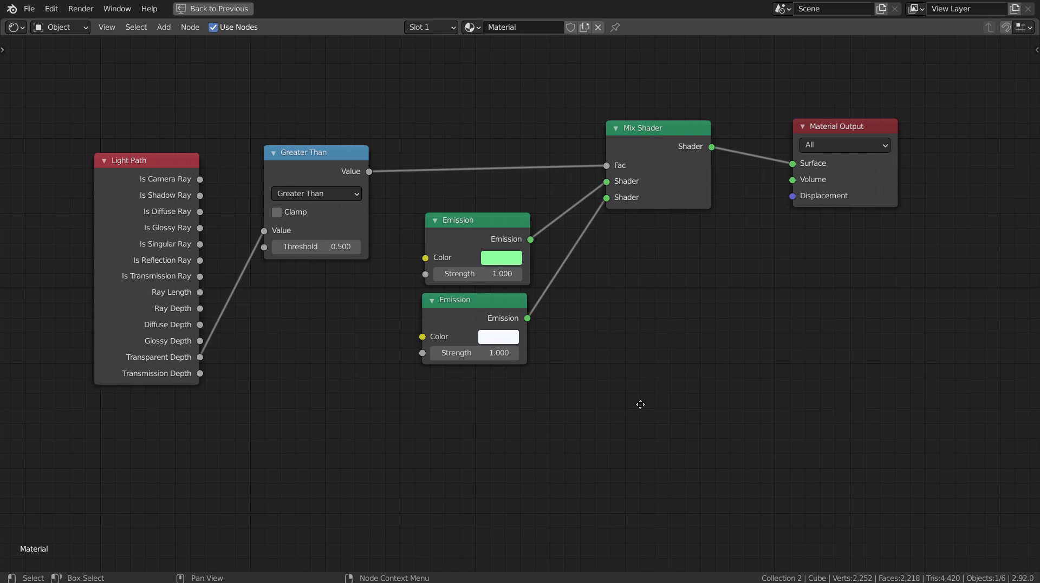
key("ctrl")
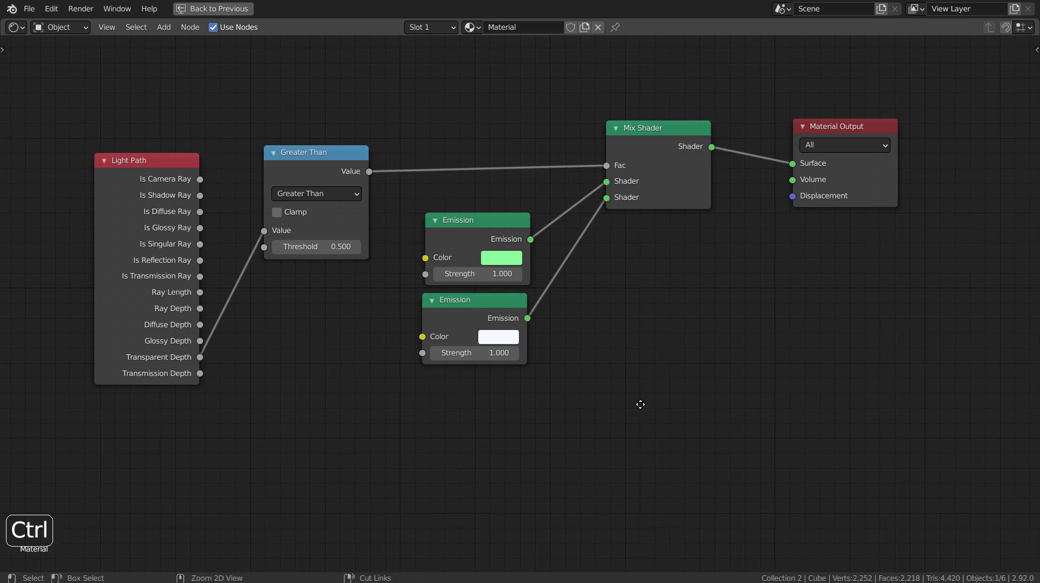
key("ctrl+space")
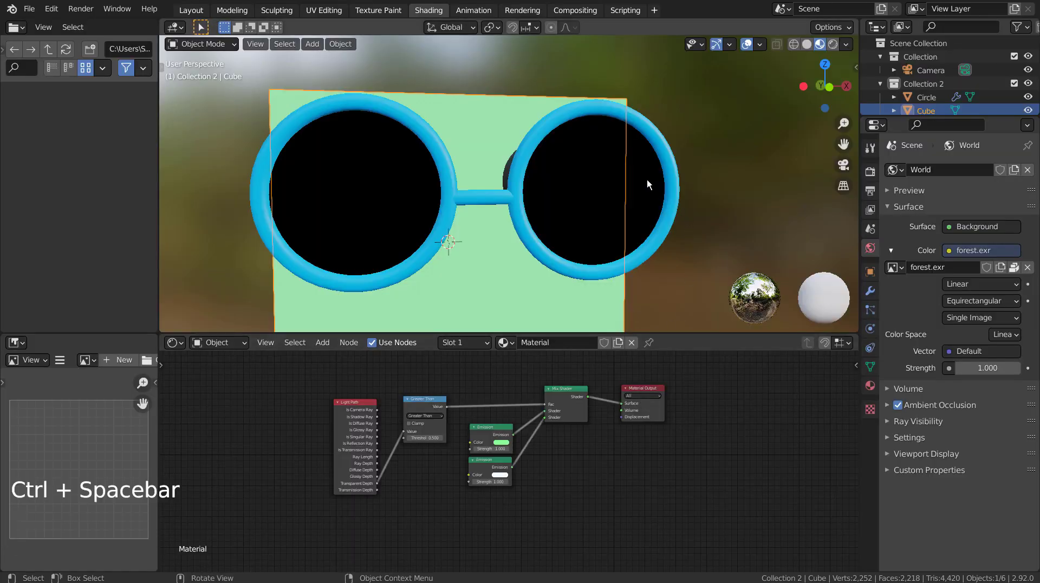
Step: Select the Circle glasses object and reposition its Emission and Light Path nodes in the maximized editor
left_click(648, 184)
left_click(600, 519)
key("ctrl+space")
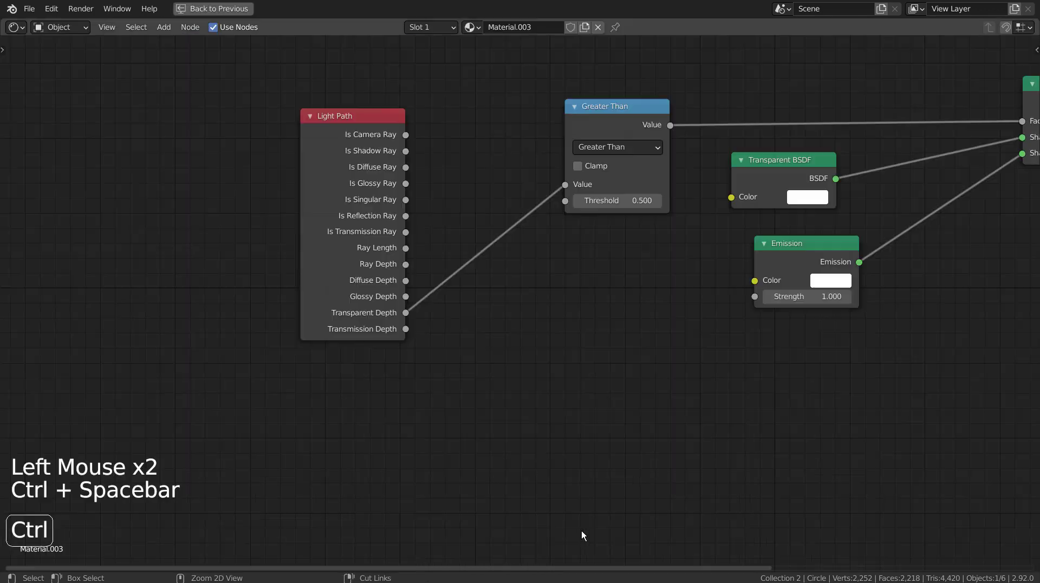
scroll(600, 352, "down", 3)
key("shift")
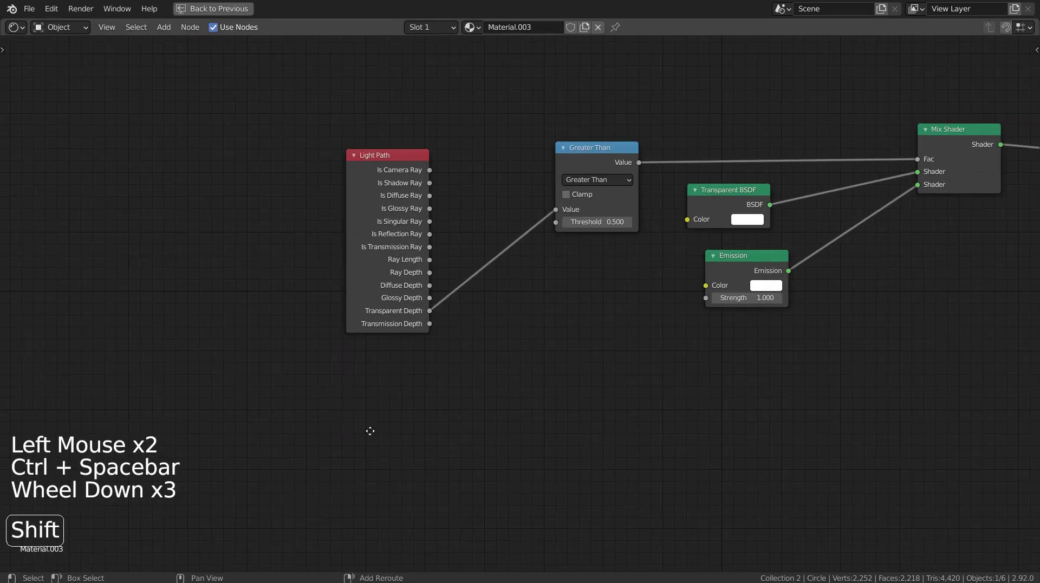
mouse_move(370, 430)
middle_mouse_down("shift")
mouse_move(890, 418)
mouse_move(824, 495)
middle_mouse_up("shift")
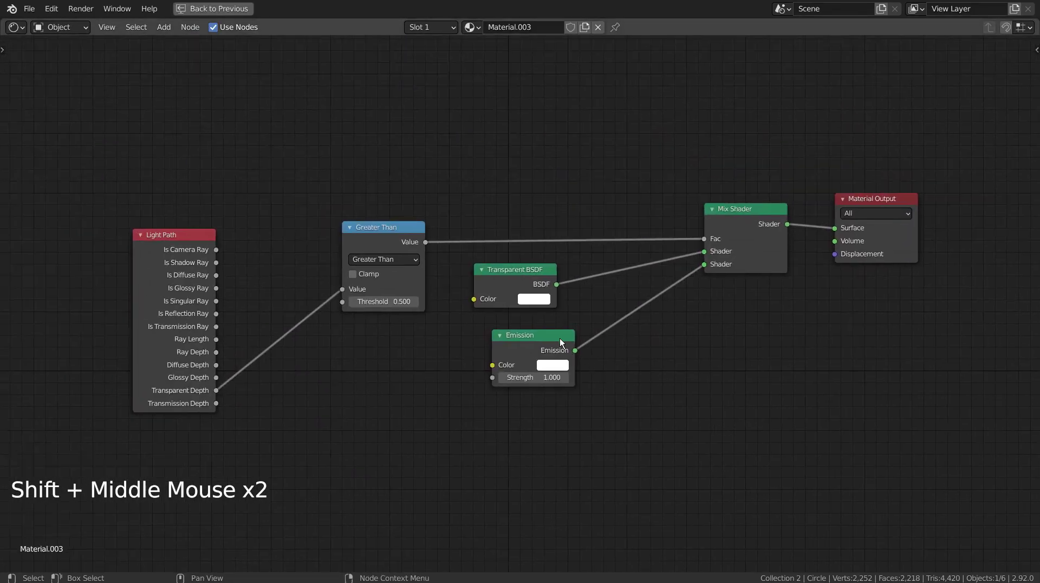
left_click_drag(561, 338, 541, 328)
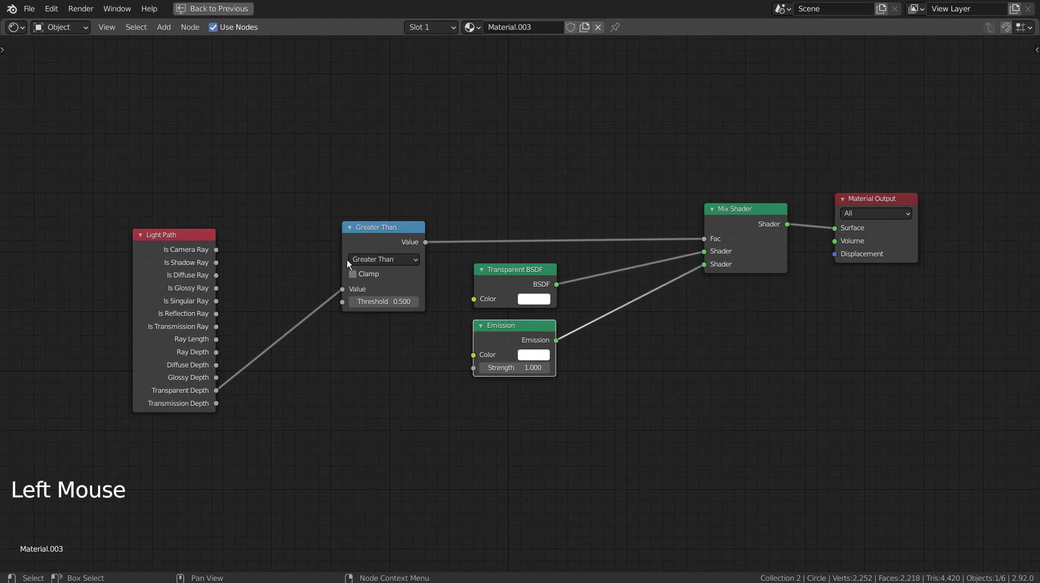
left_click_drag(178, 235, 249, 192)
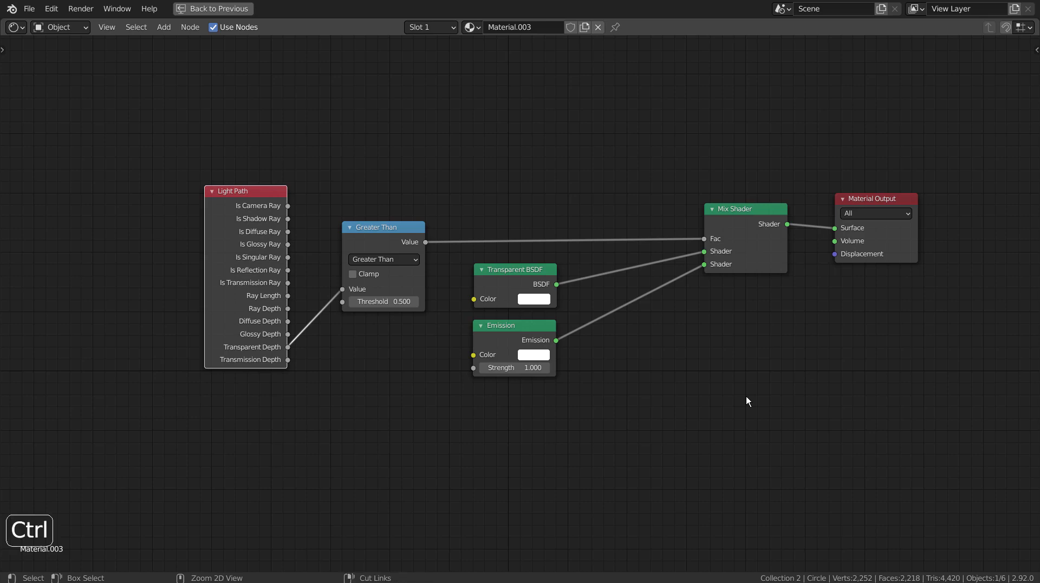
key("ctrl+space")
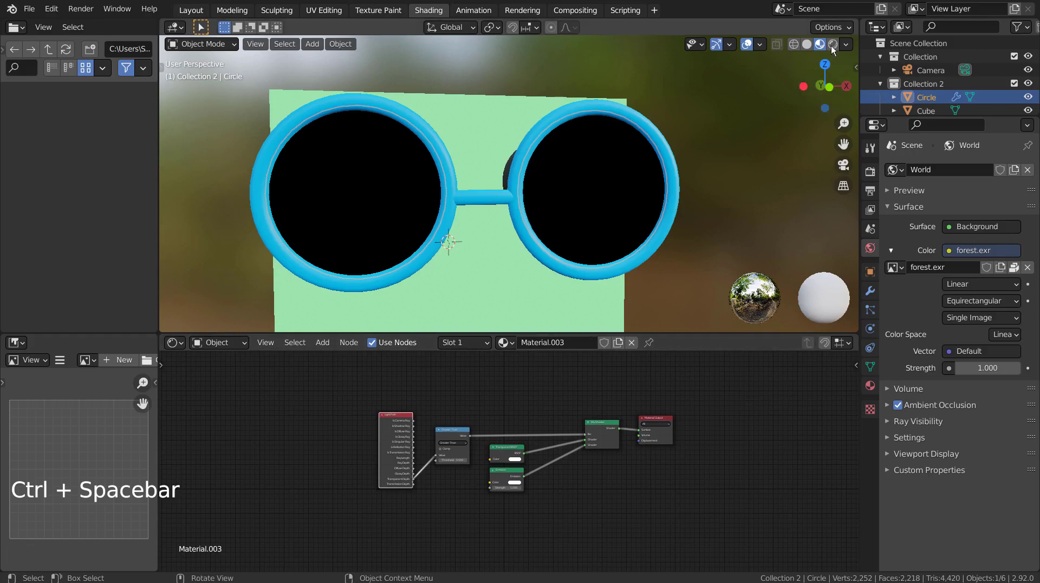
Step: In rendered shading, select the glasses bridge, lens ring and Circle rim together
left_click(833, 45)
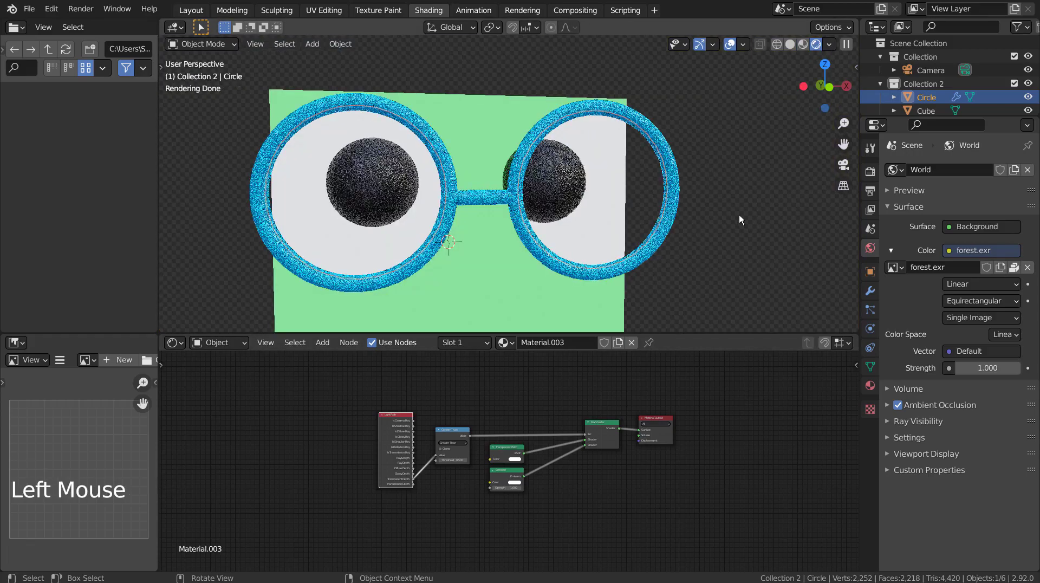
mouse_move(739, 214)
middle_mouse_down()
mouse_move(643, 209)
mouse_move(653, 210)
middle_mouse_up()
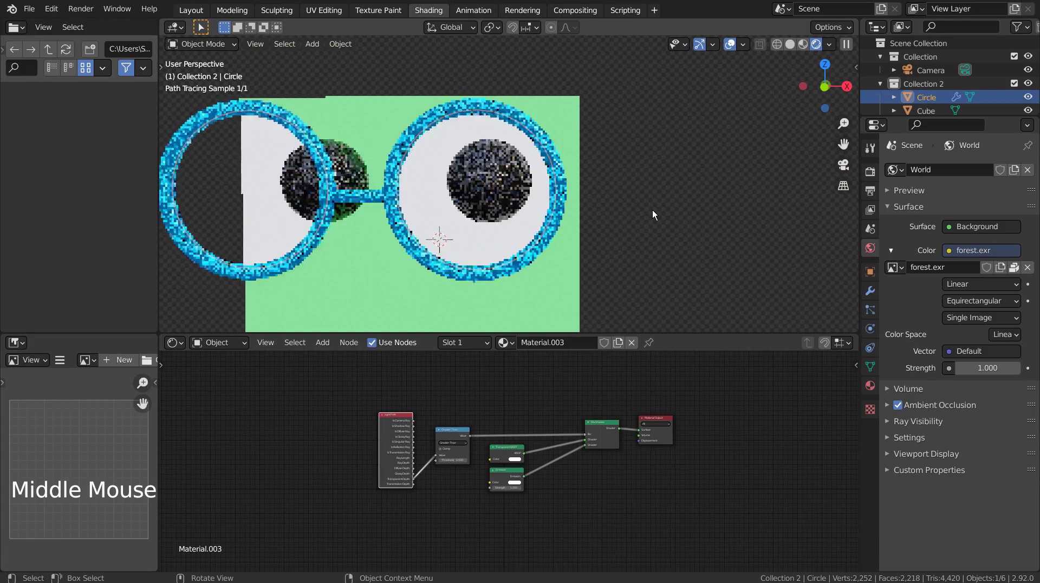
left_click(359, 202)
left_click(395, 188, "shift")
left_click(430, 196, "shift")
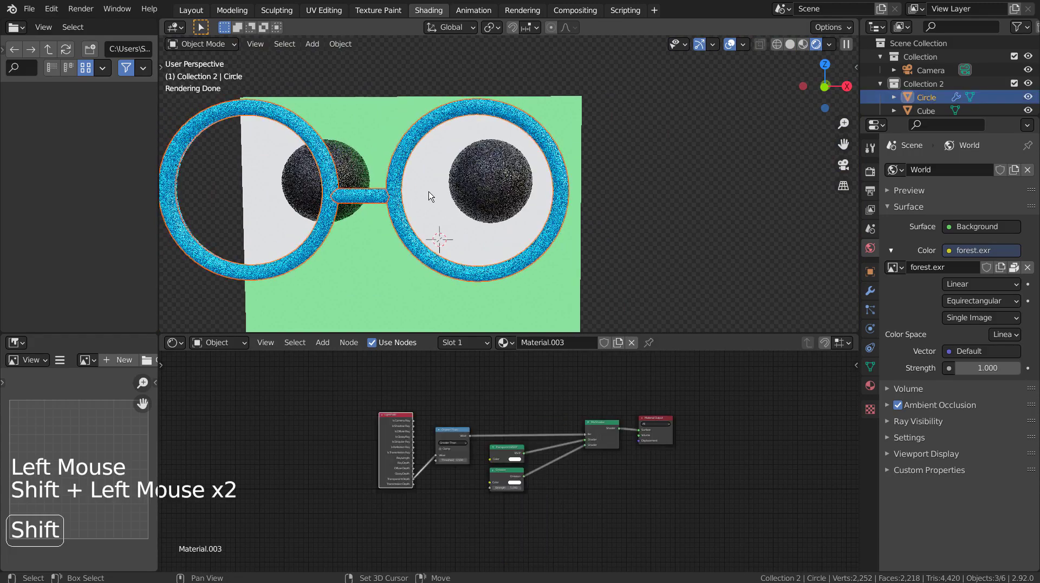
middle_click_drag(600, 213, 564, 244)
Step: Move the glasses along Y against the head's front, checking from side and front views
key("g")
key("y")
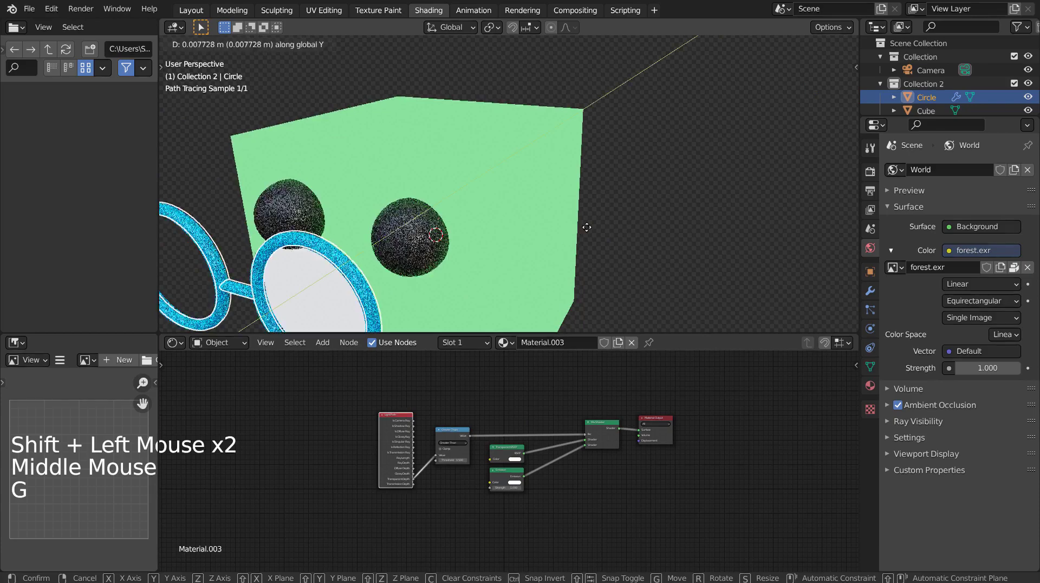
left_click(665, 206)
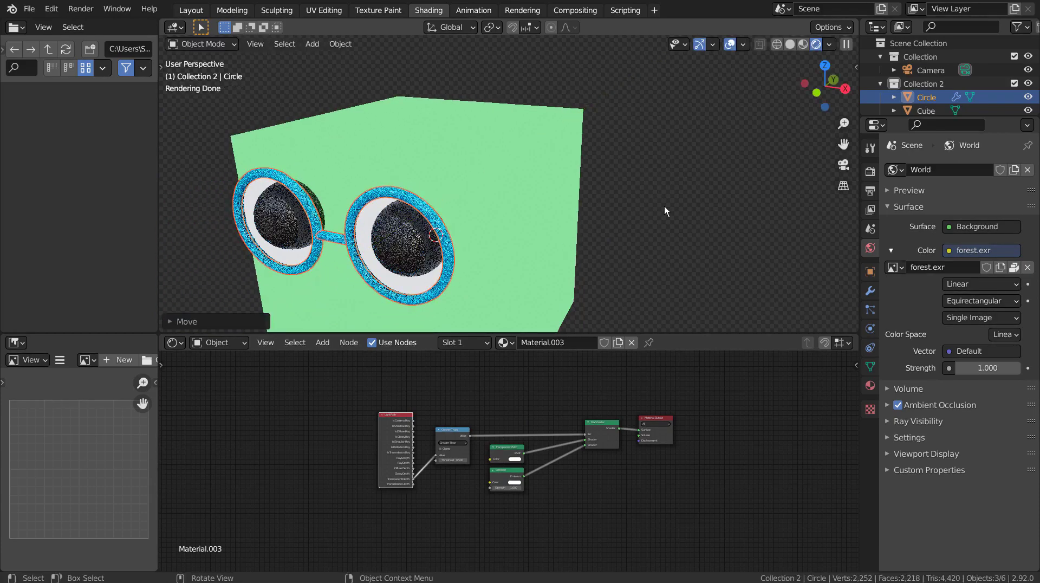
key("KP_3")
key("g")
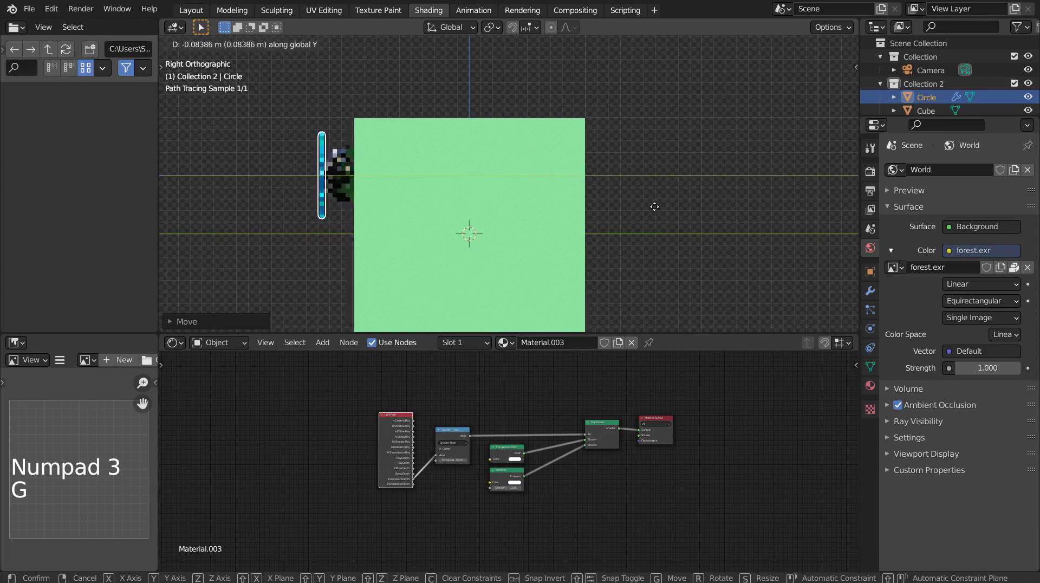
right_click(655, 199)
key("KP_1")
left_click(652, 201)
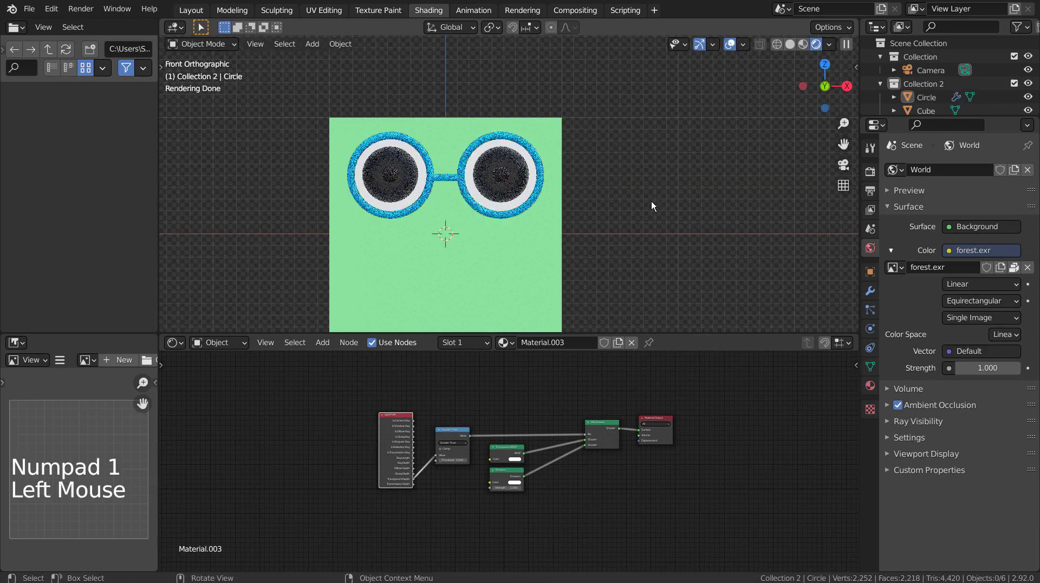